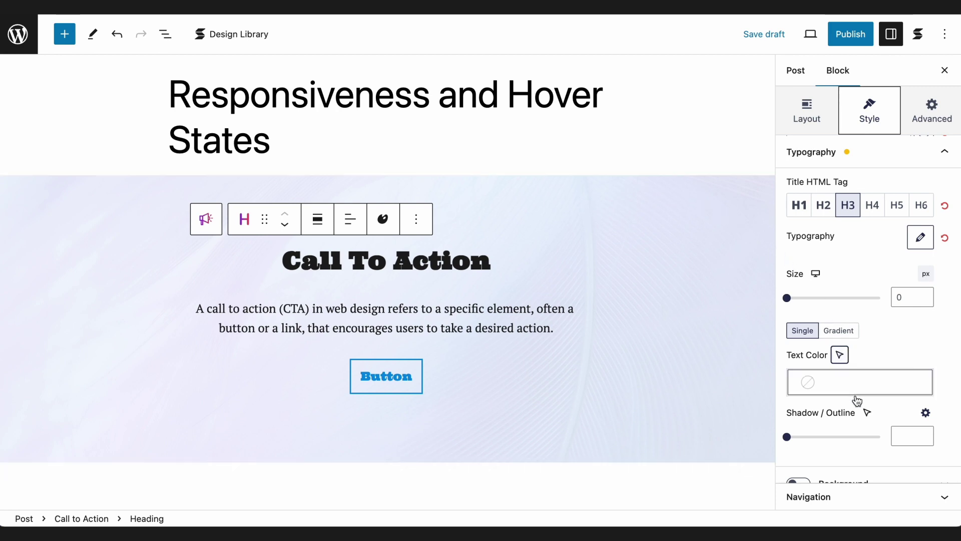
Scroll the Call To Action heading's Style settings down and expand its Background panel.
scroll(875, 422, down, 2)
scroll(875, 422, down, 2)
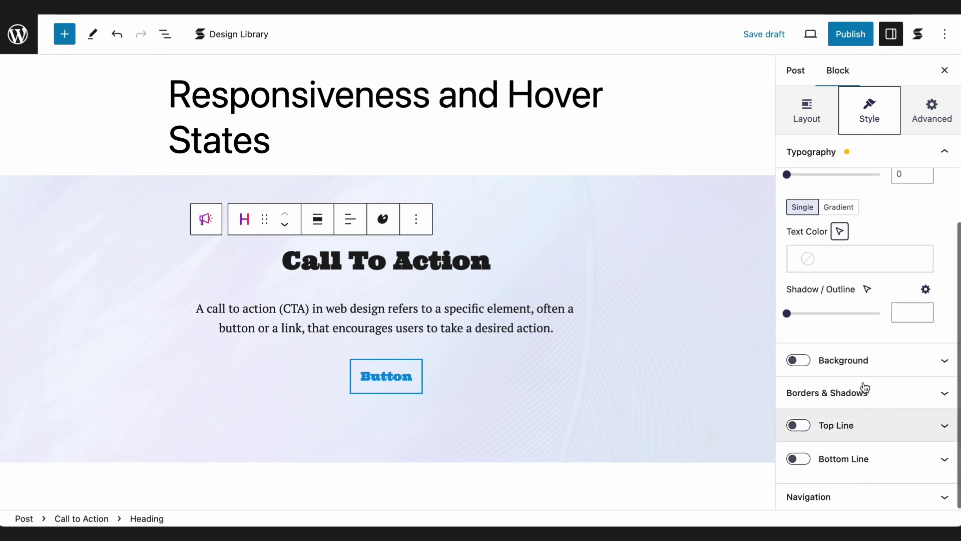
click(851, 360)
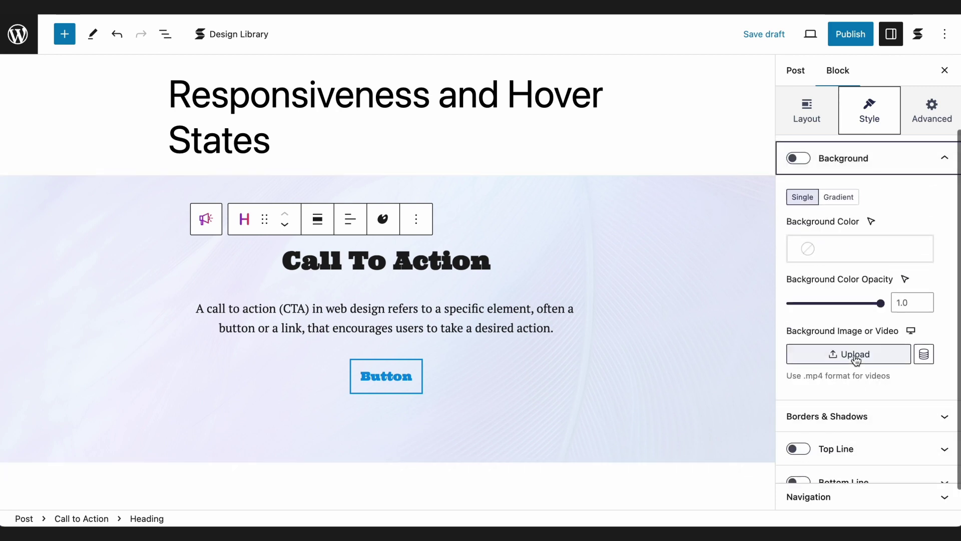
Show the background colour's state options and open List View of the page's blocks.
click(872, 221)
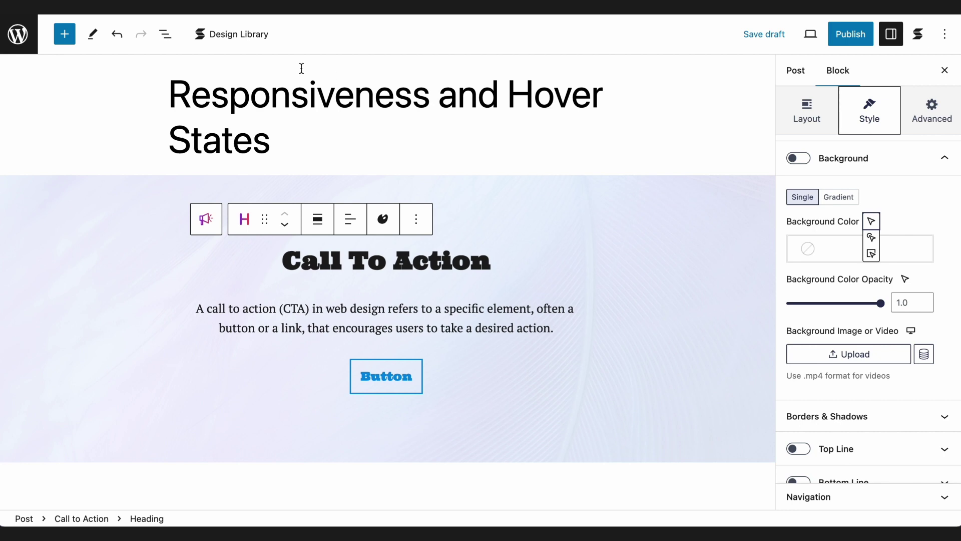
click(170, 37)
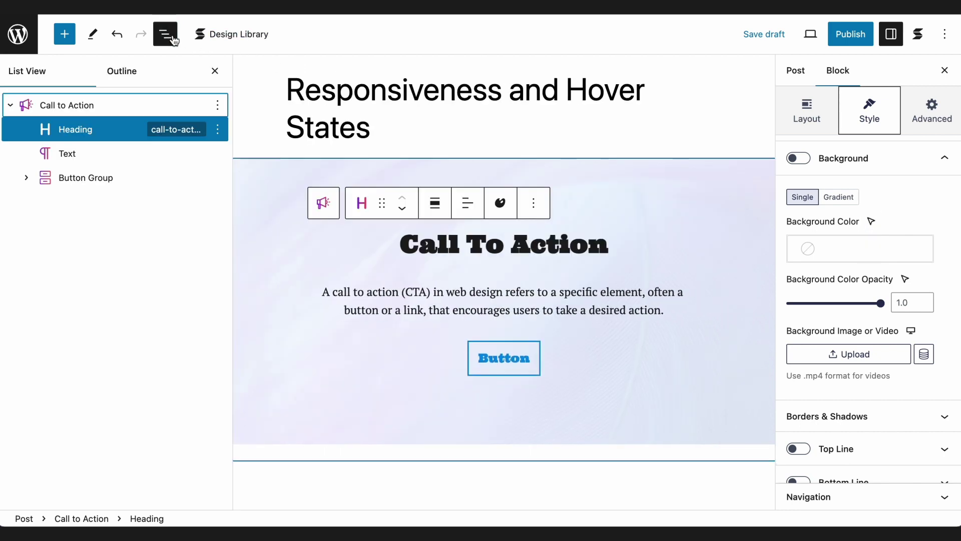
Select the whole Call to Action block in List View.
click(180, 107)
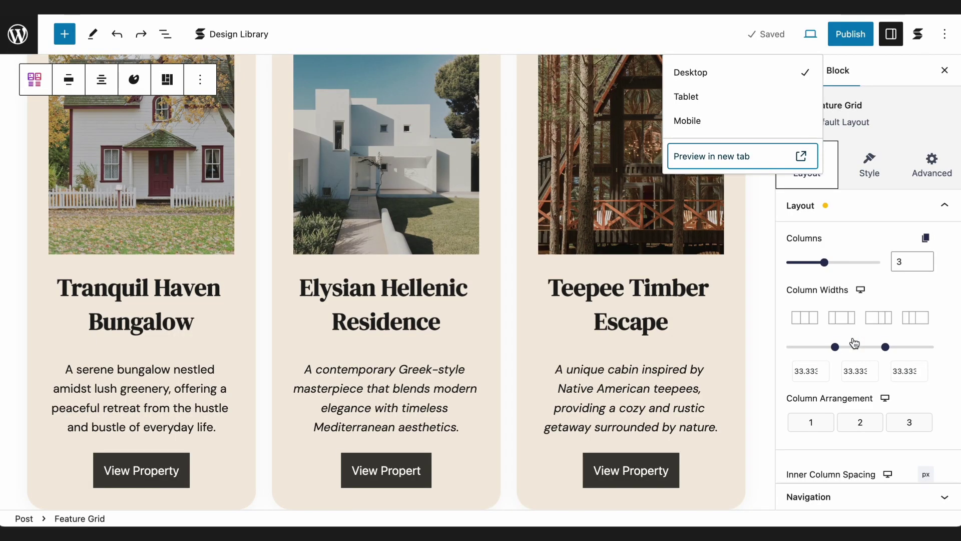
Give the first property card's column a hover container background of Custom Color 4 (#403D39).
click(811, 34)
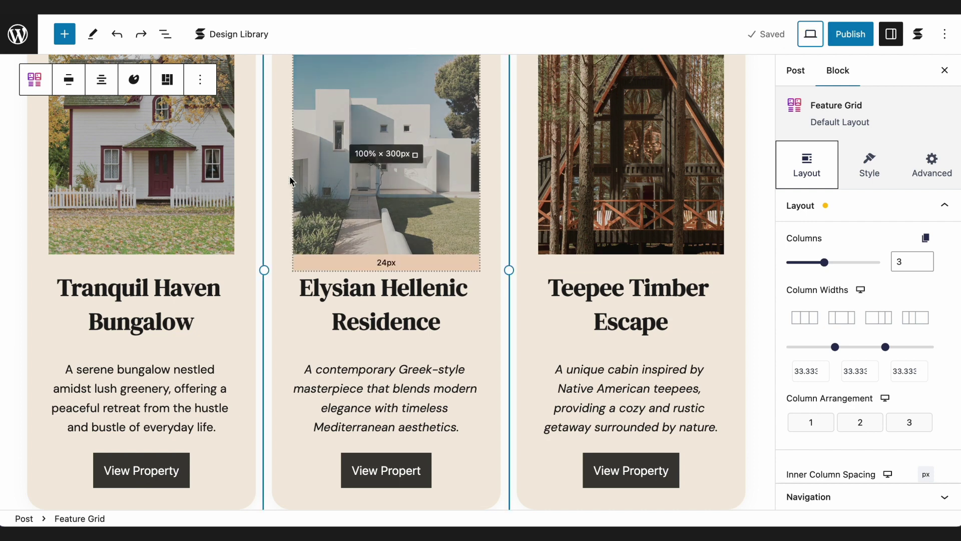
click(255, 182)
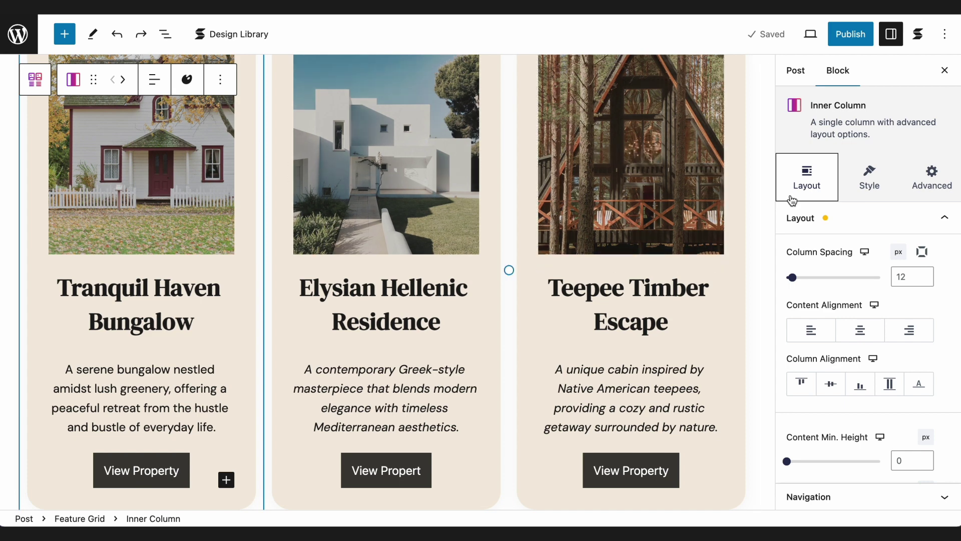
click(864, 195)
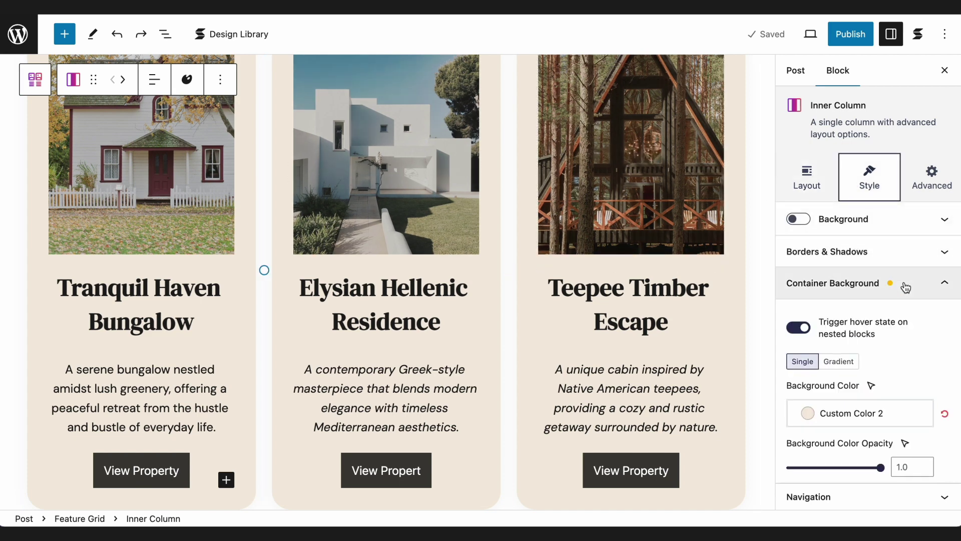
scroll(902, 281, down, 3)
mouse_move(872, 298)
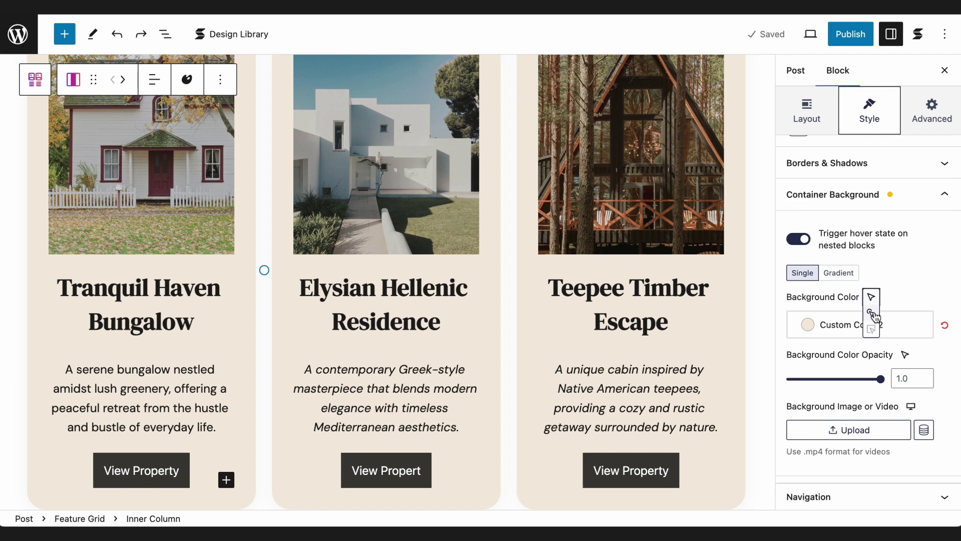
click(873, 314)
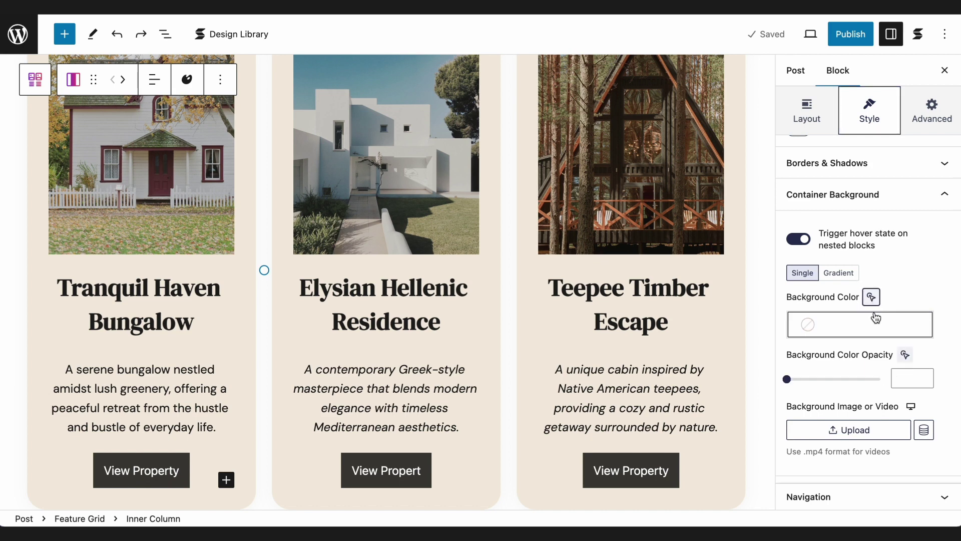
click(839, 327)
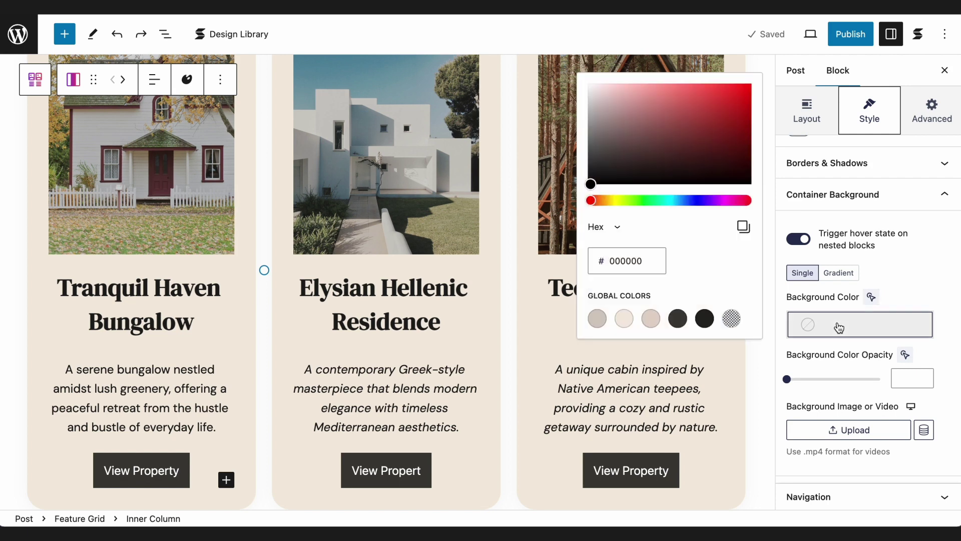
click(685, 319)
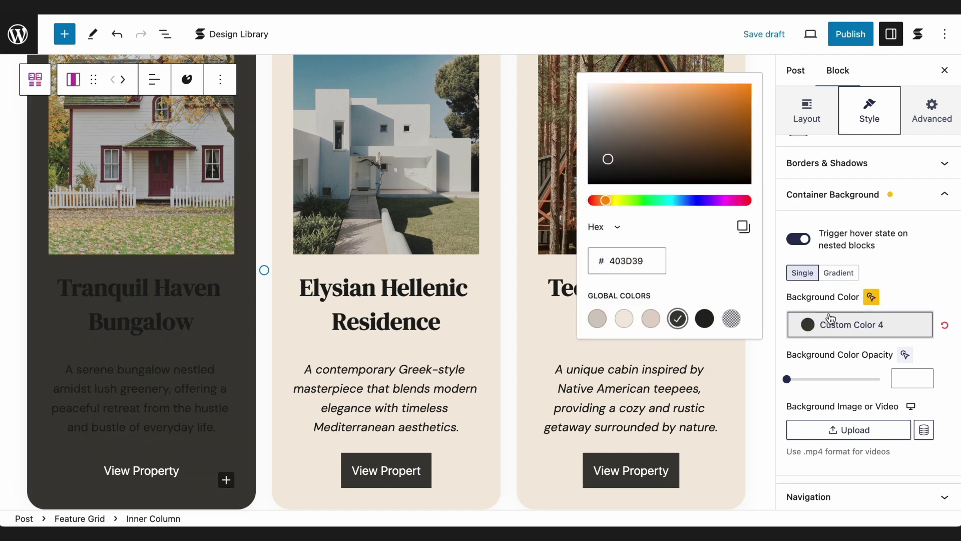
click(831, 319)
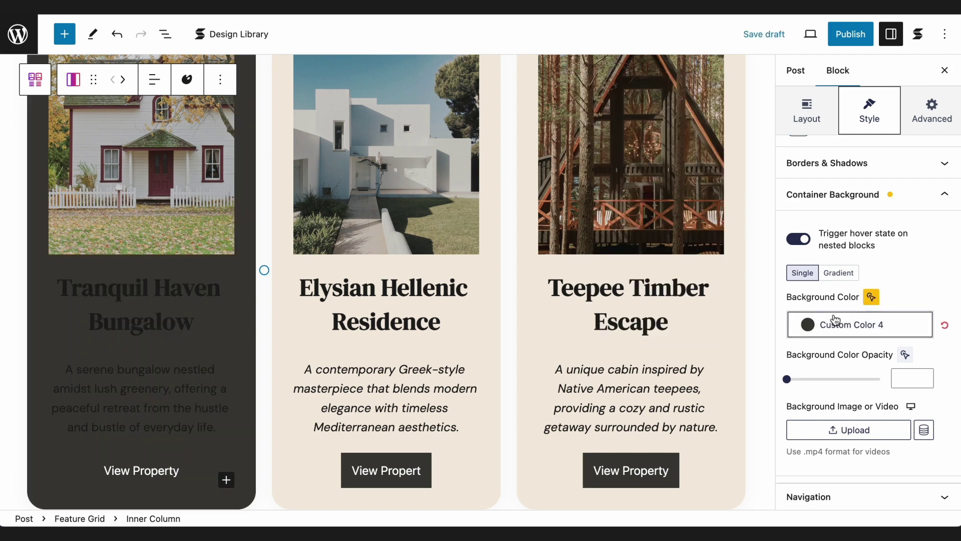
click(215, 194)
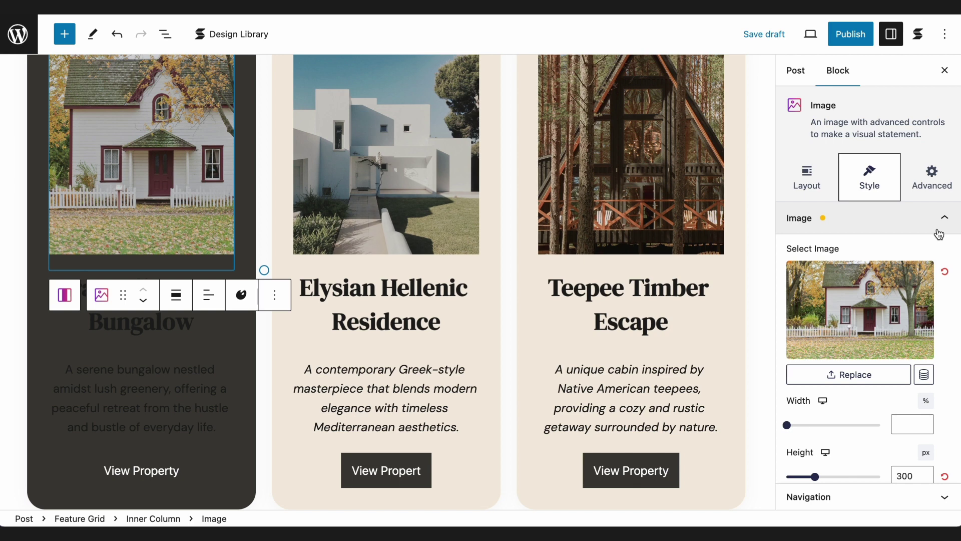
Set the first card image's overlay opacity to 0 for the Parent Hovered state.
scroll(939, 234, down, 8)
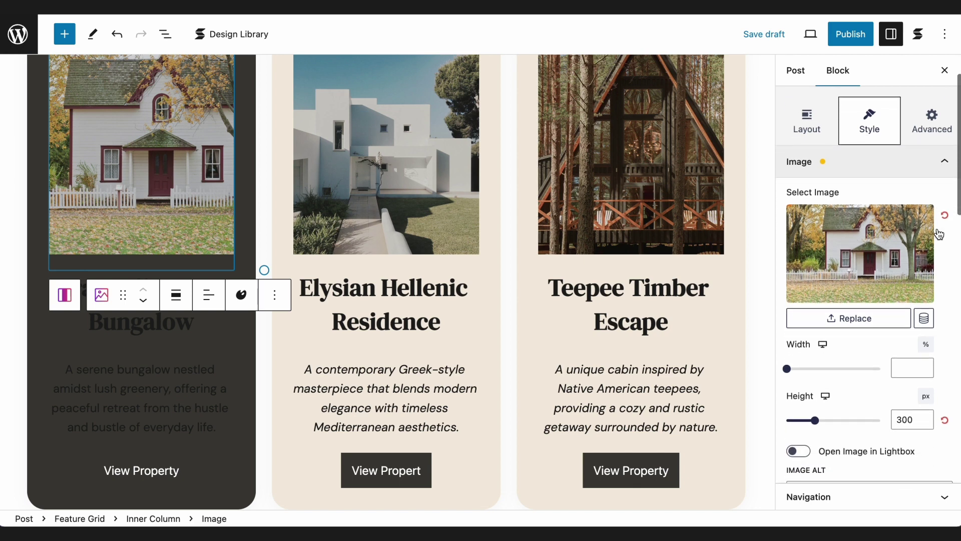
scroll(938, 233, down, 5)
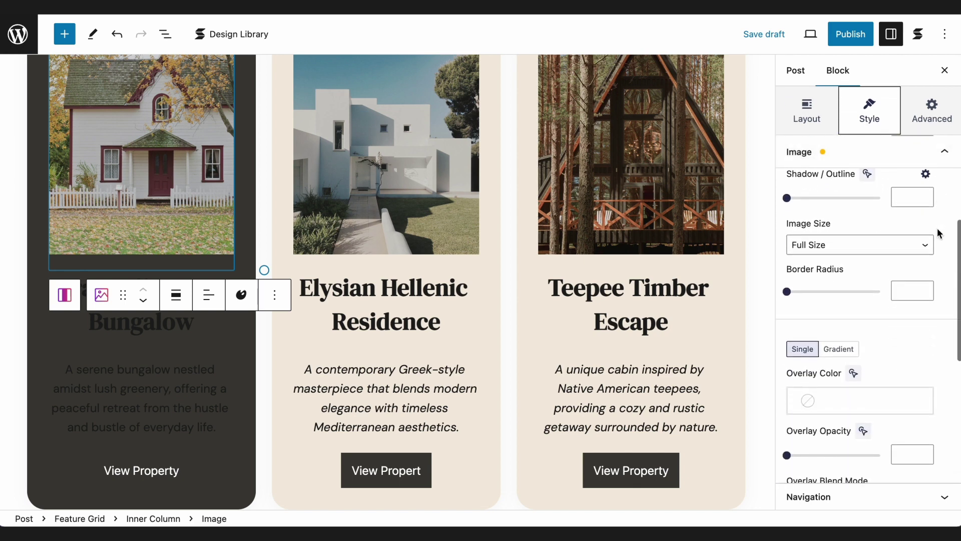
click(853, 267)
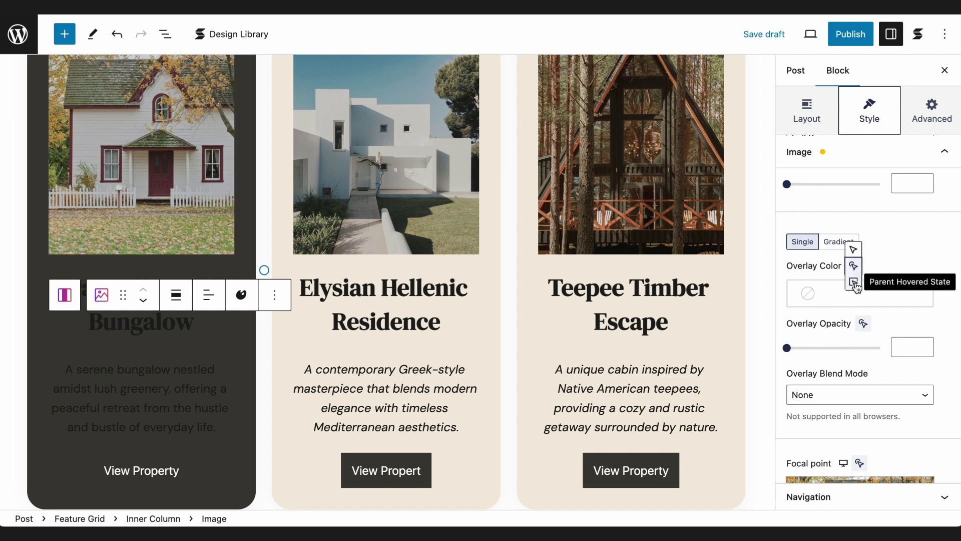
click(855, 284)
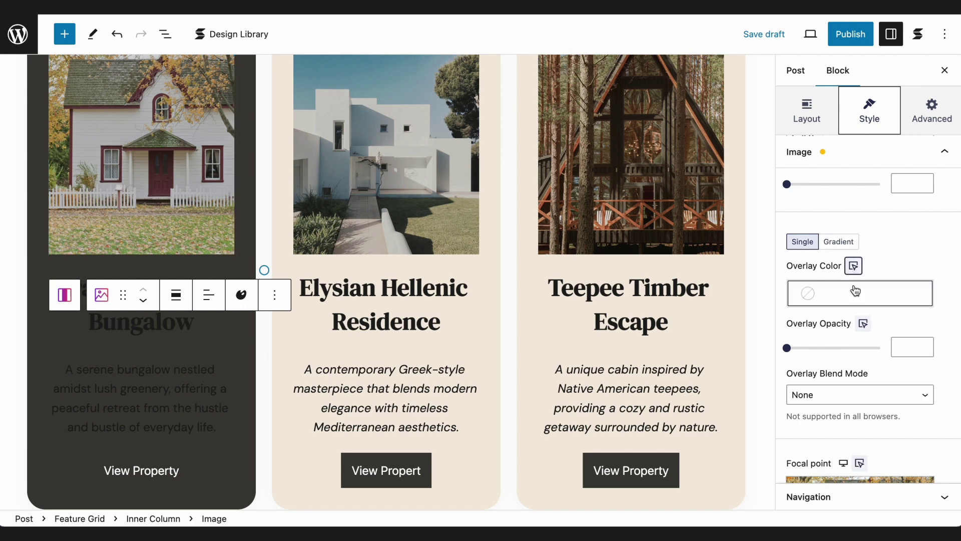
click(822, 295)
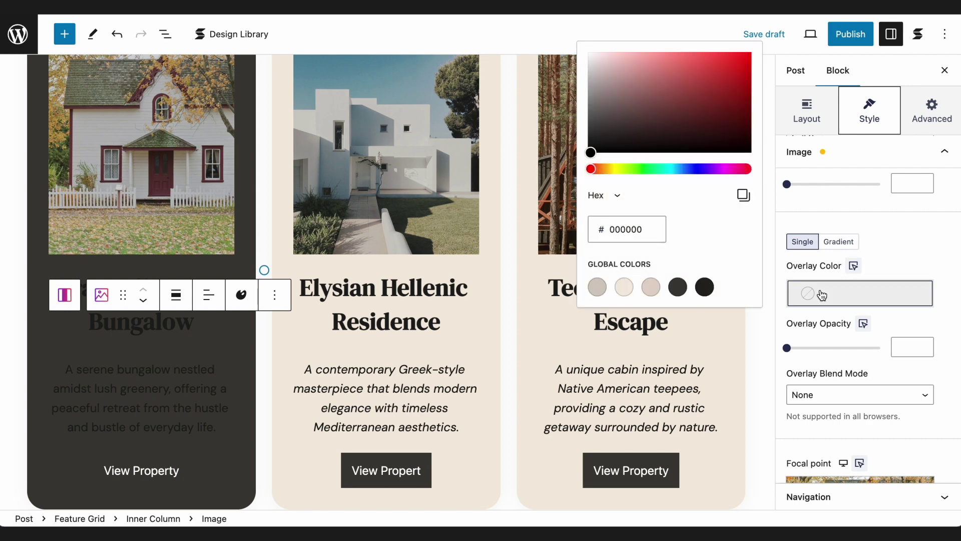
click(821, 295)
click(913, 353)
text(0)
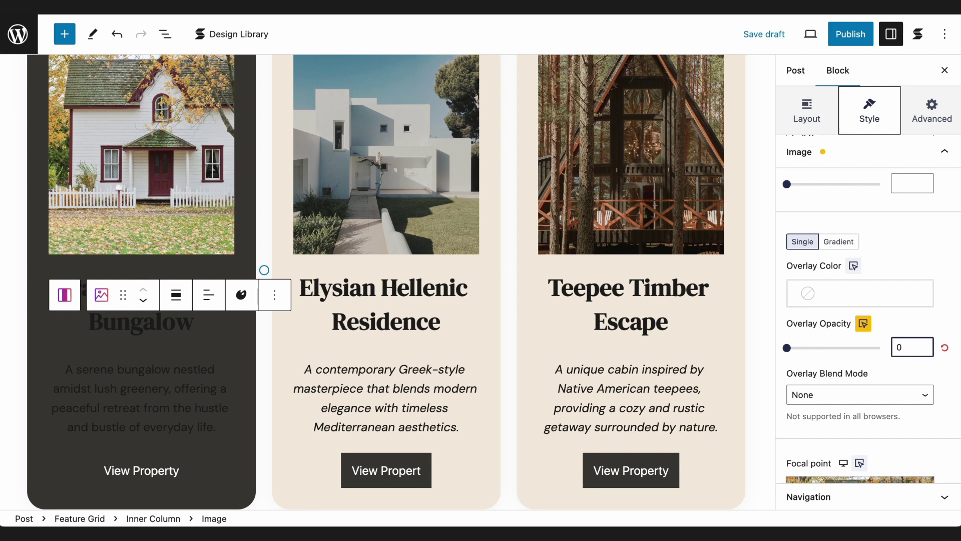
scroll(868, 326, up, 5)
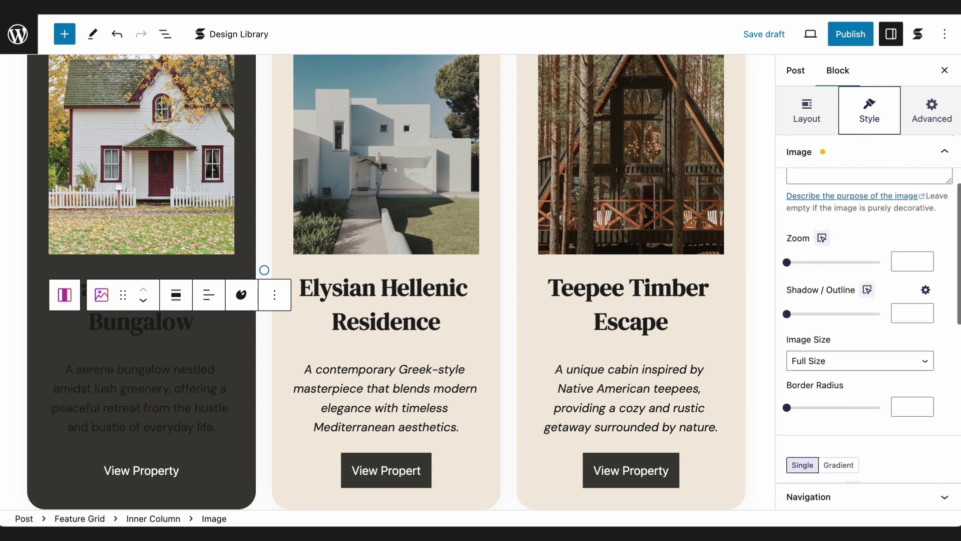
Set the first card image's hovered zoom to 1.05.
click(899, 263)
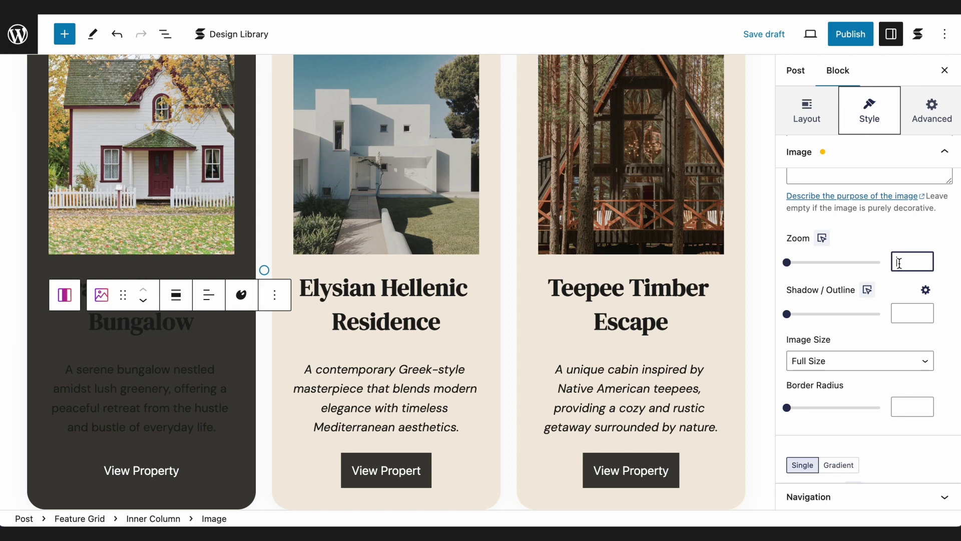
text(1.05)
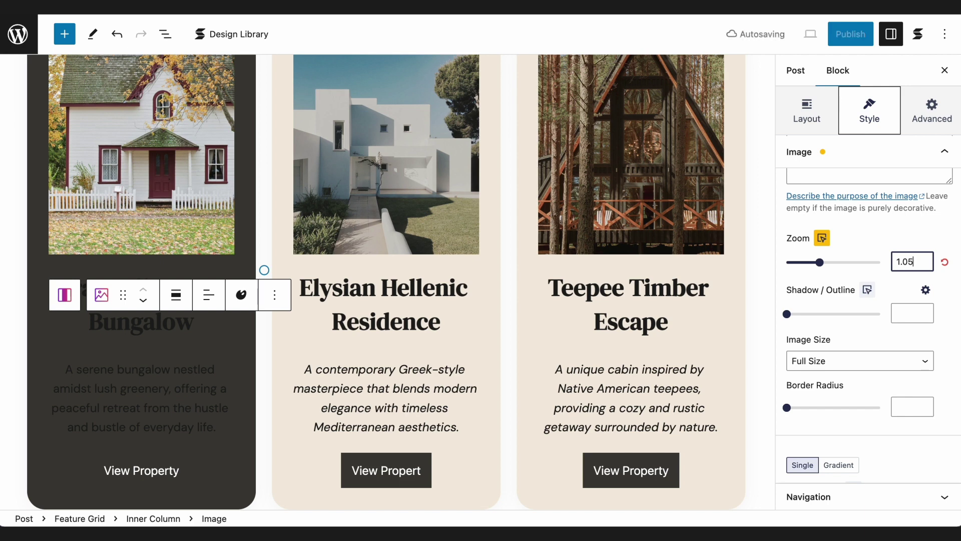
click(196, 325)
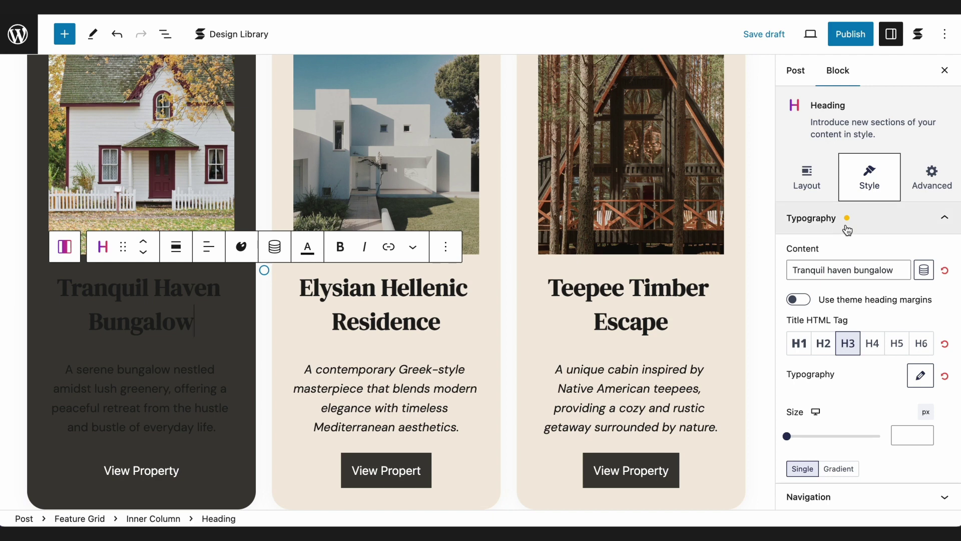
Make the Tranquil Haven Bungalow heading text the light F5EBE0 colour.
scroll(847, 229, down, 4)
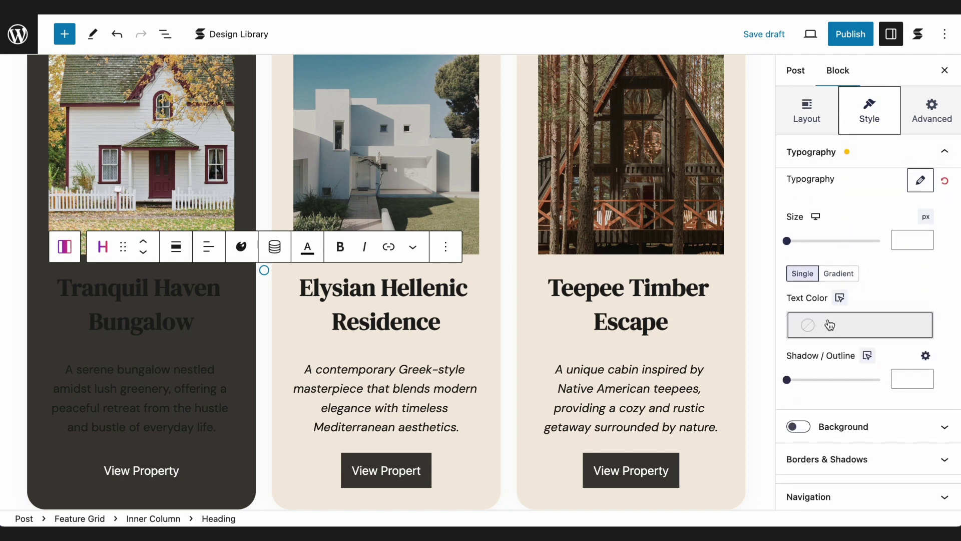
click(829, 325)
click(629, 326)
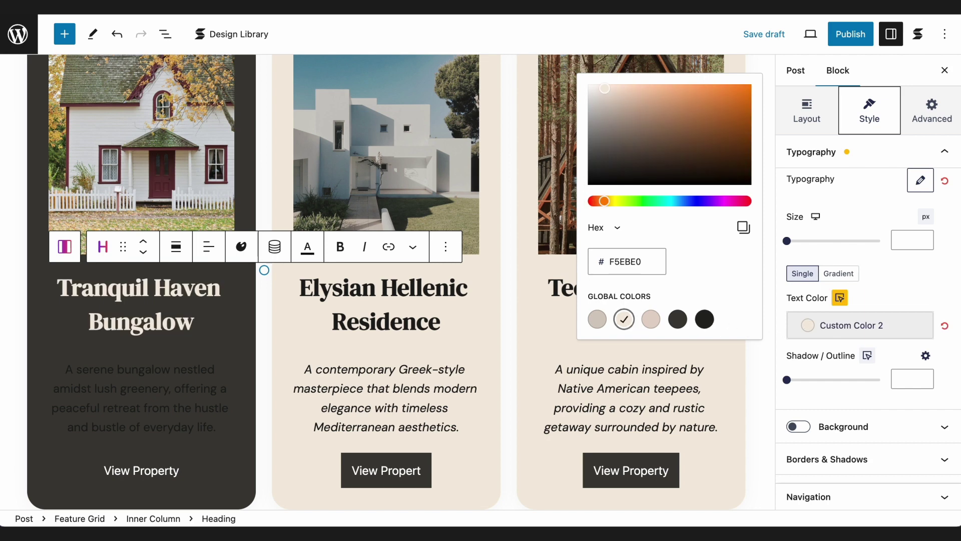
click(830, 333)
Make the bungalow description paragraph light cream Custom Color 2 as well.
click(219, 398)
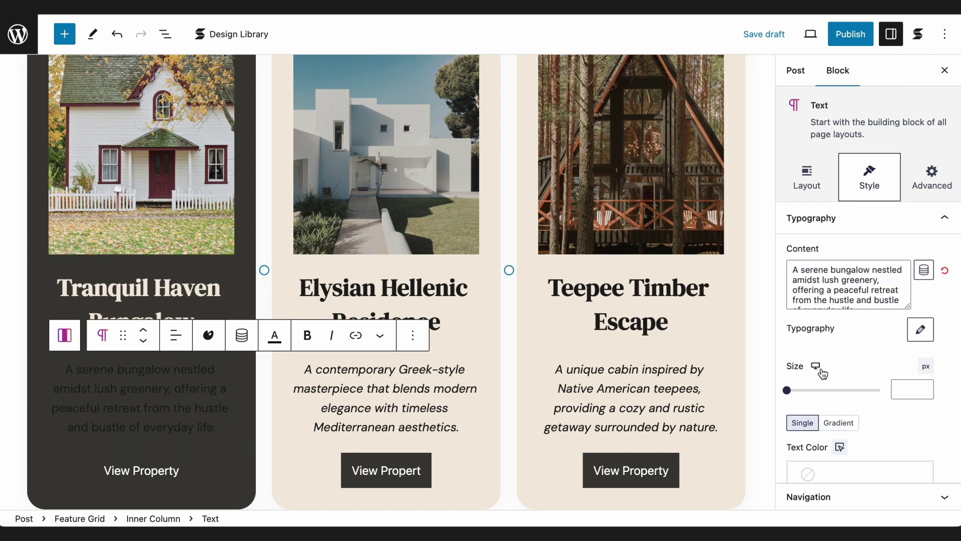
scroll(851, 388, down, 2)
click(874, 396)
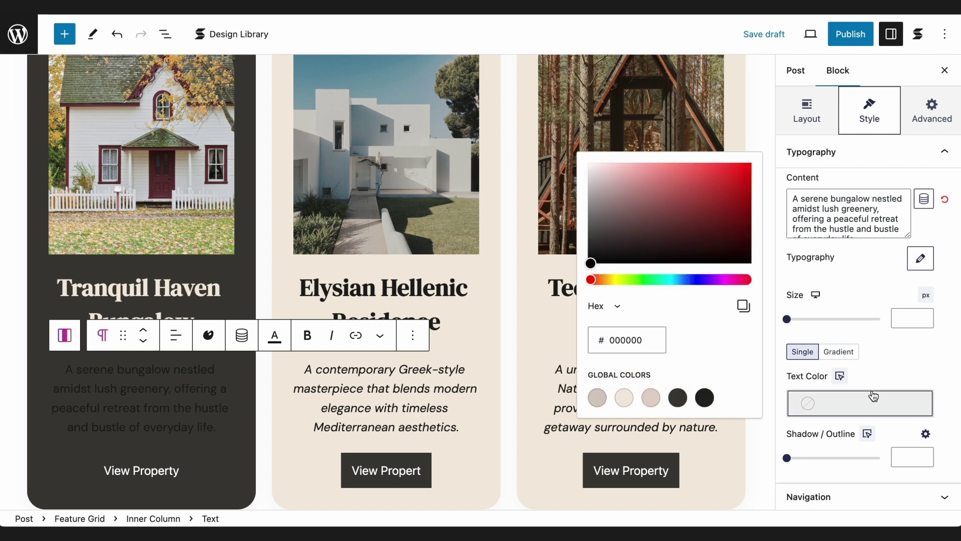
click(626, 401)
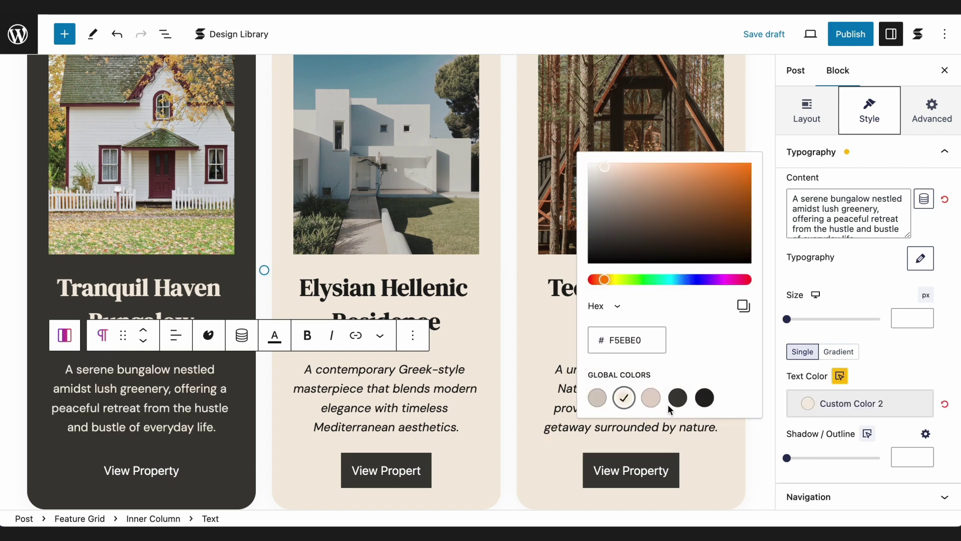
click(846, 415)
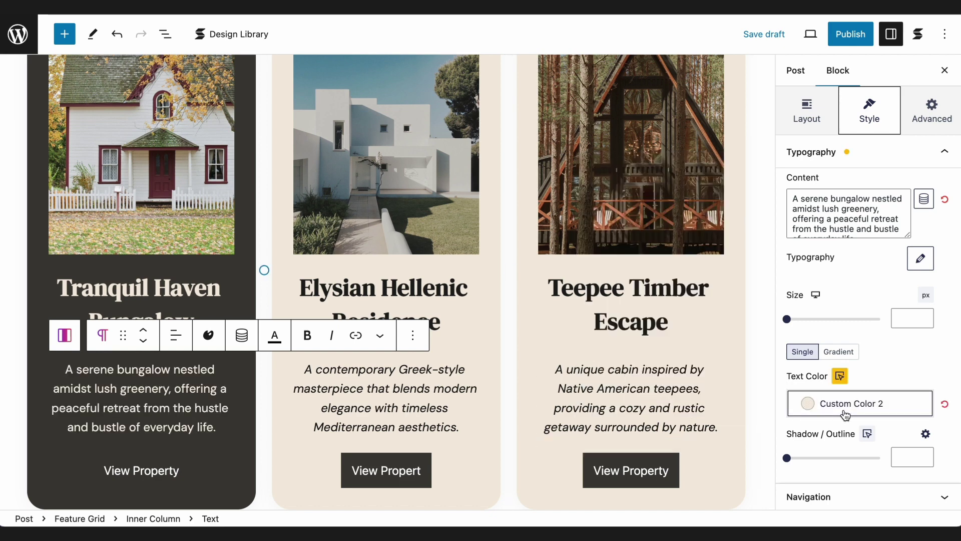
click(139, 479)
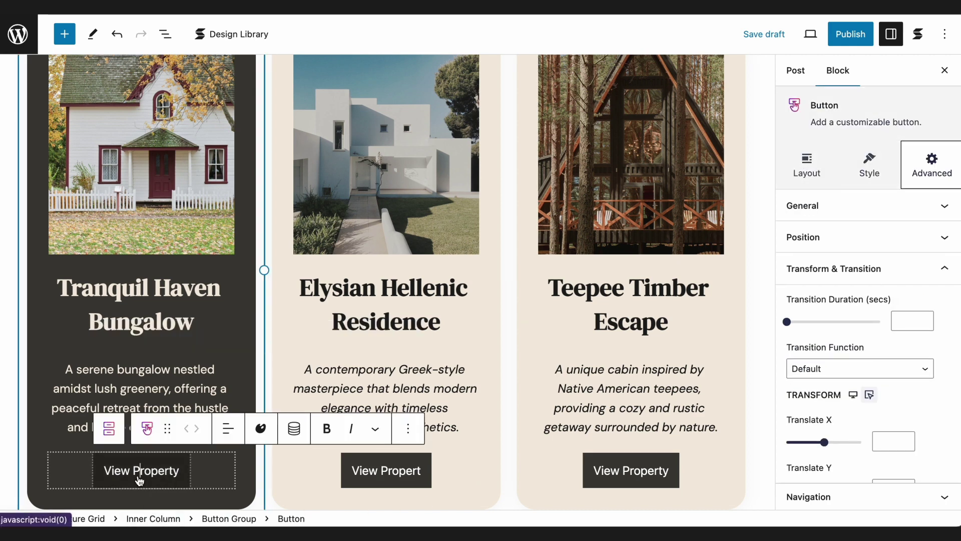
Give the first View Property button a beige Custom Color 1 fill with dark Custom Color 4 text.
click(865, 173)
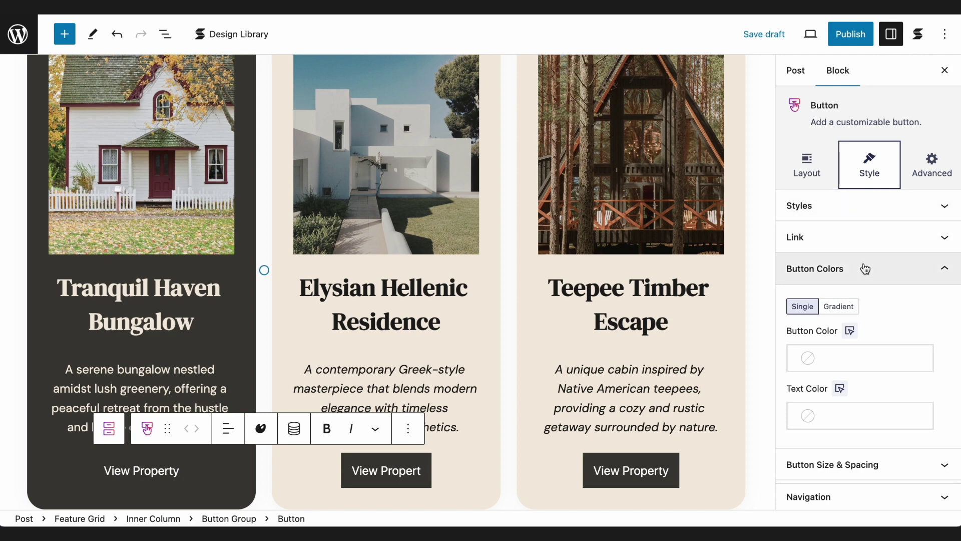
scroll(864, 267, down, 2)
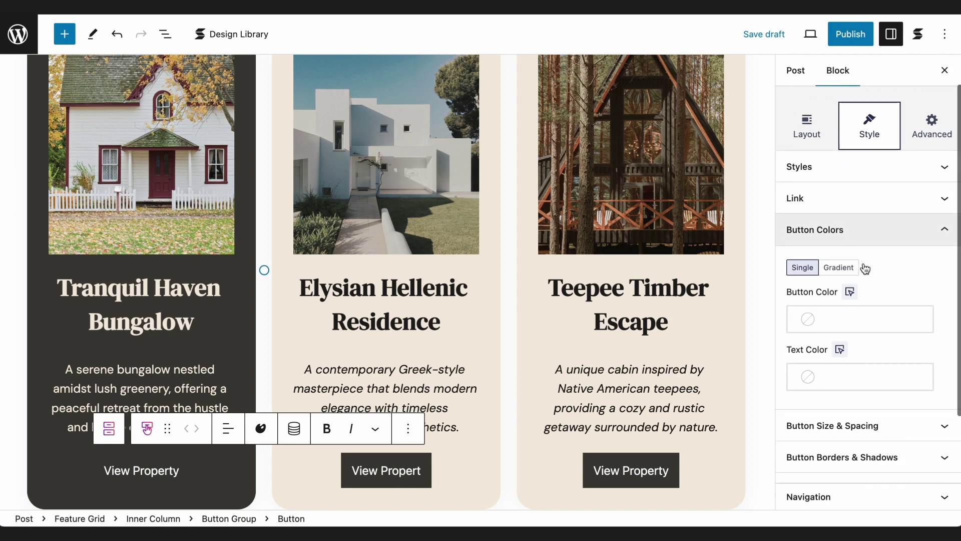
click(825, 294)
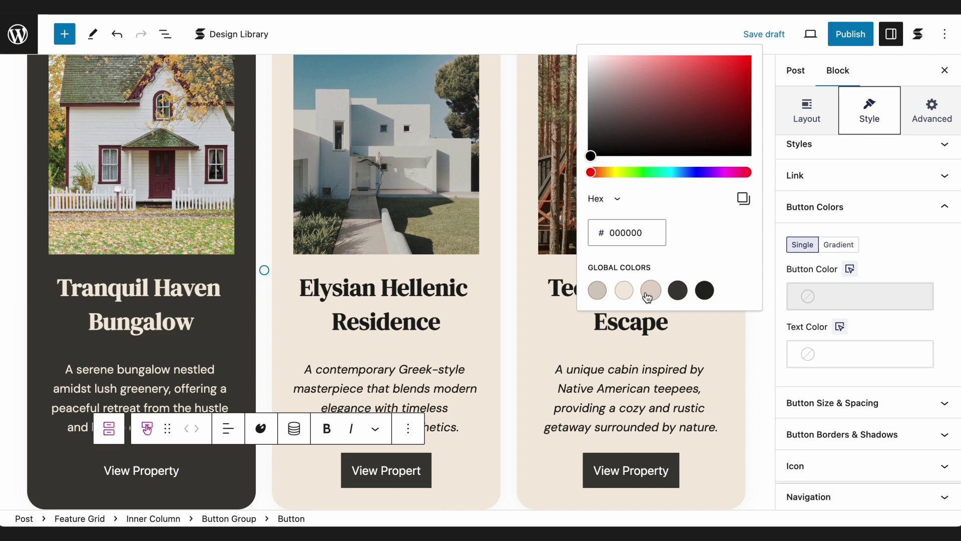
click(598, 291)
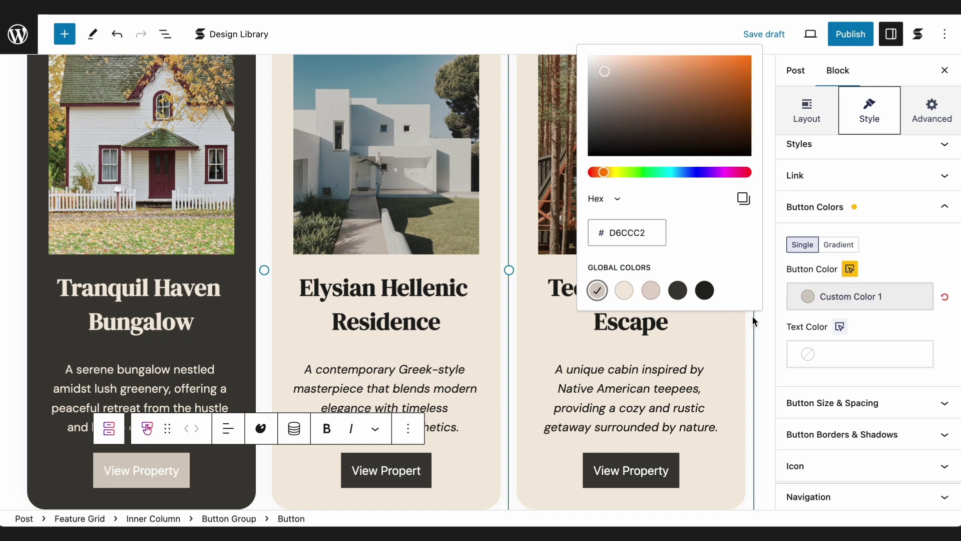
click(837, 306)
click(834, 360)
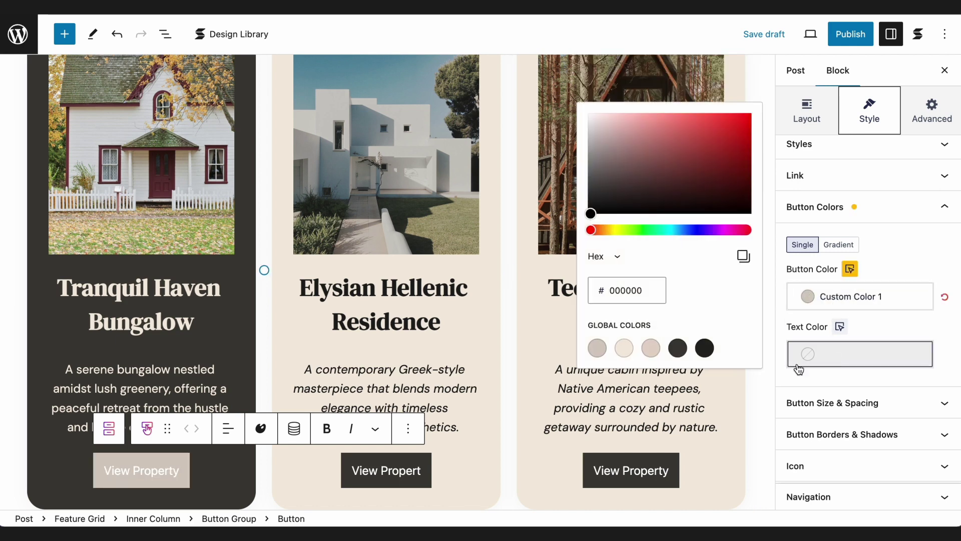
click(678, 348)
click(829, 361)
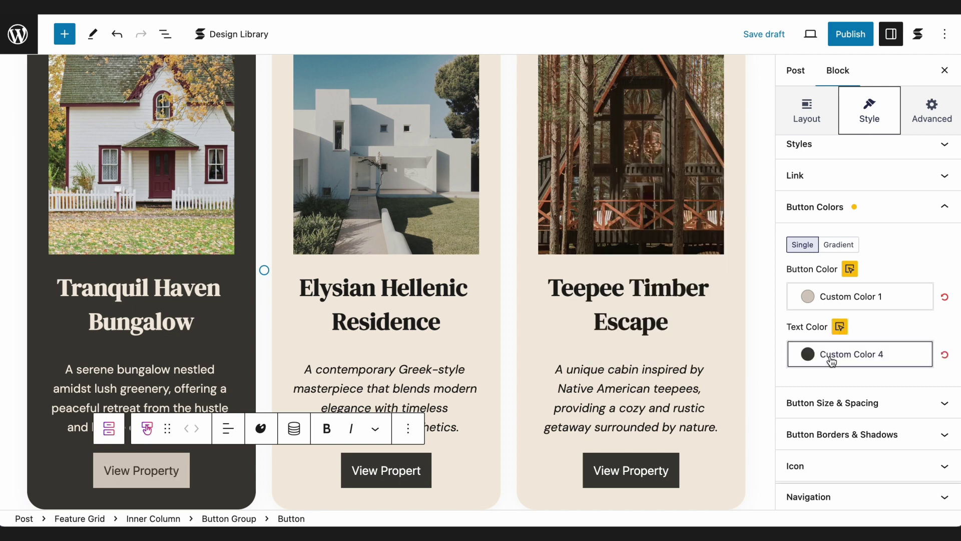
For the hover state, set the button fill to Custom Color 2 and text to Custom Color 4.
click(850, 273)
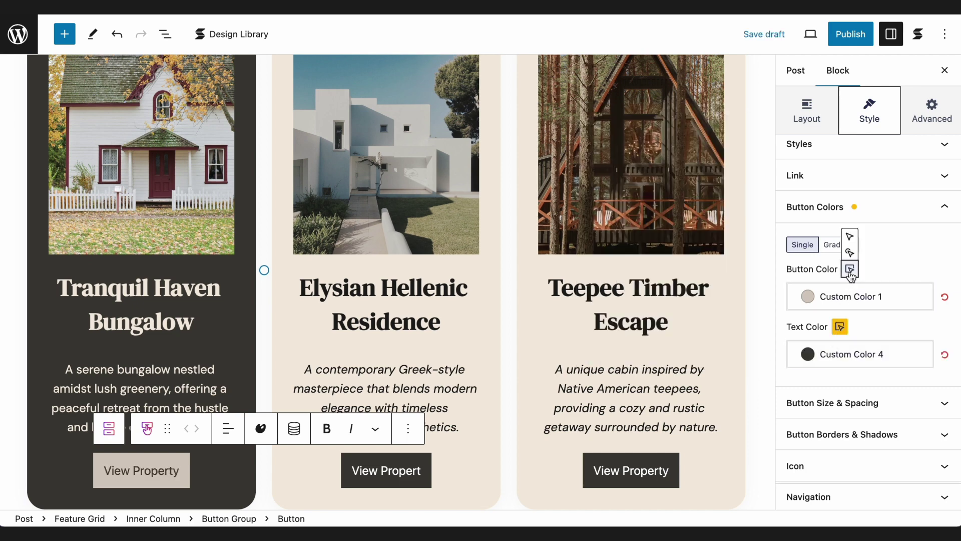
click(849, 252)
click(831, 295)
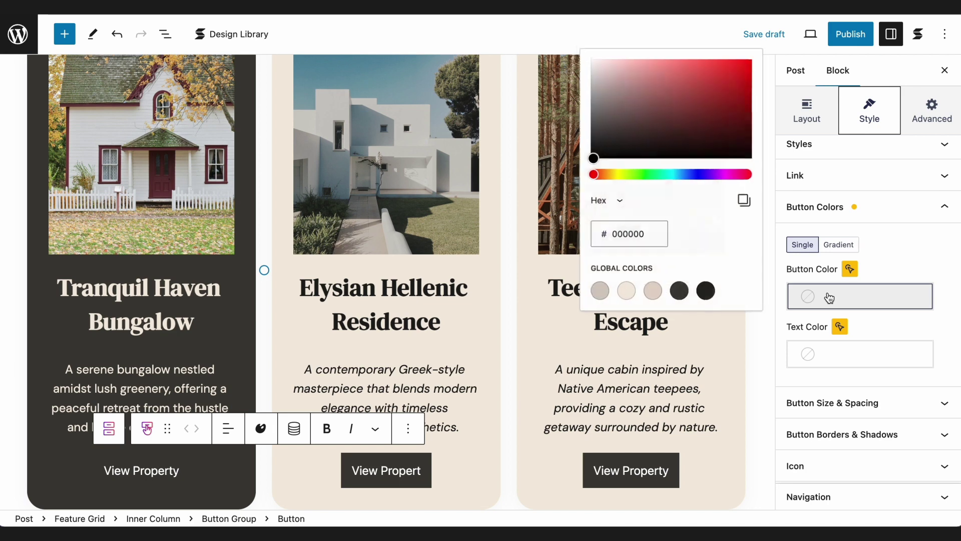
click(630, 296)
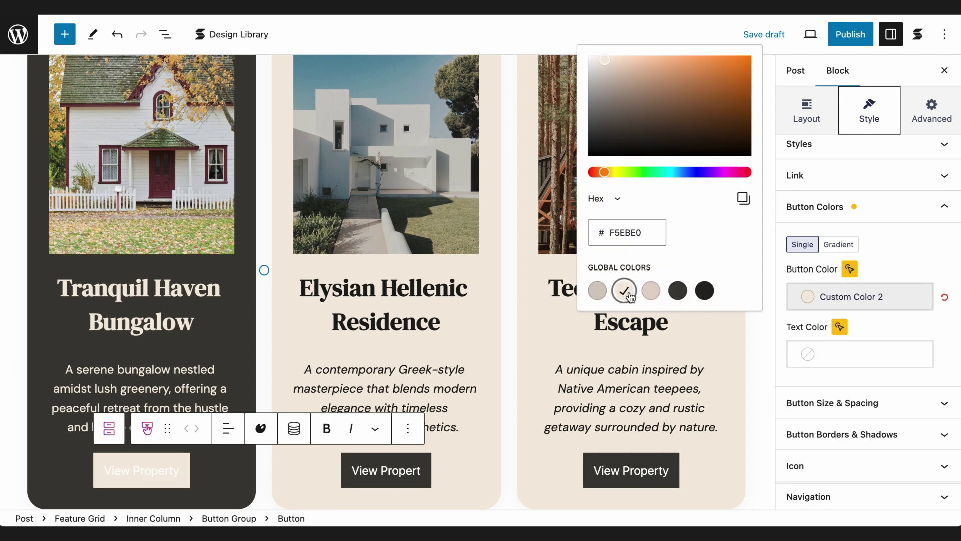
click(809, 354)
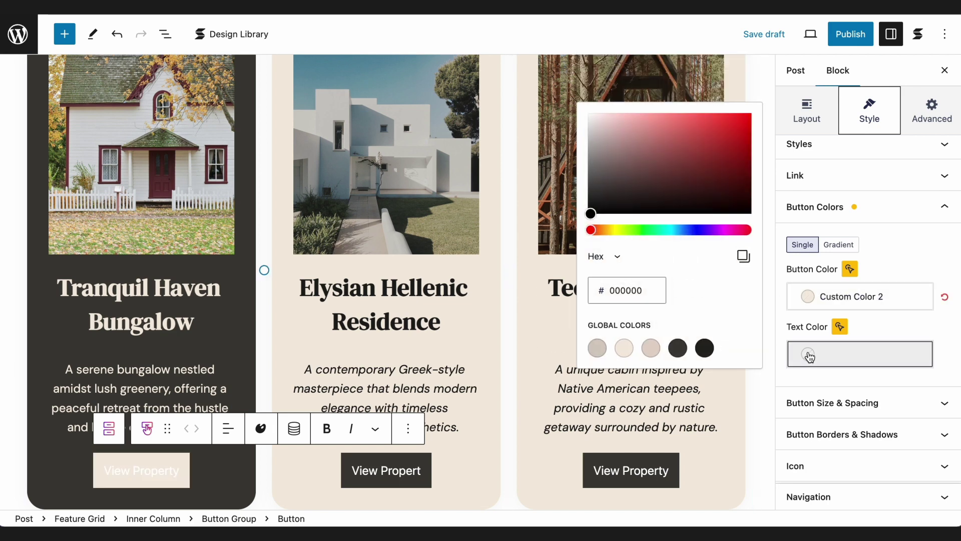
click(598, 348)
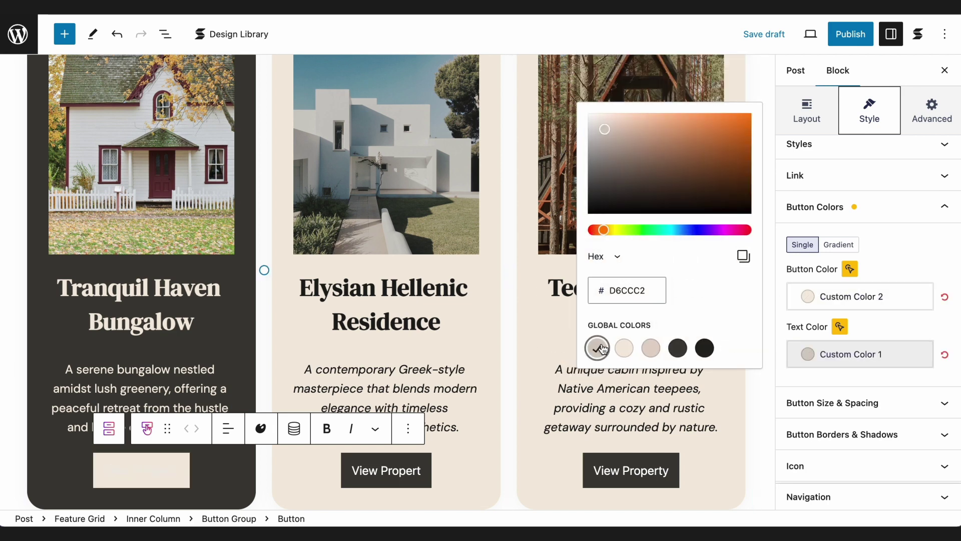
click(685, 355)
click(829, 358)
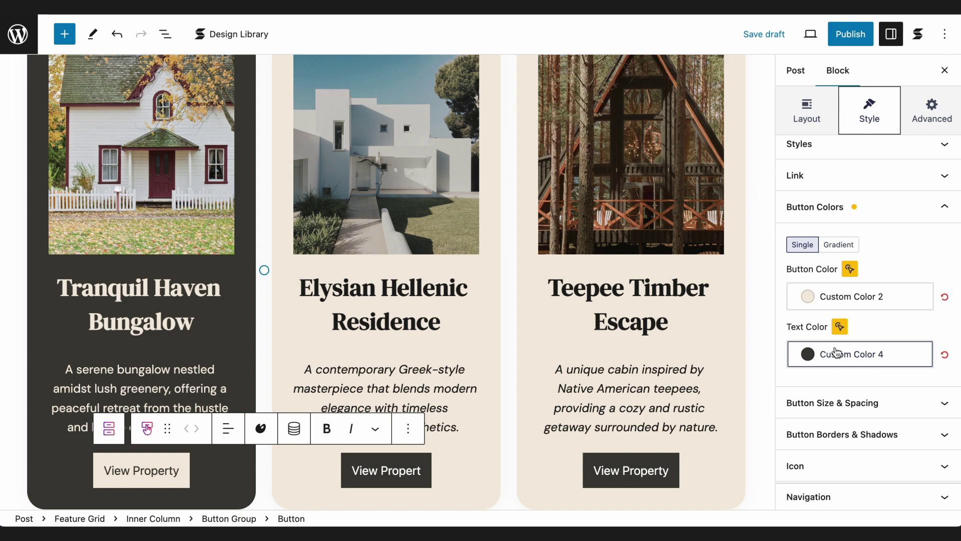
click(931, 127)
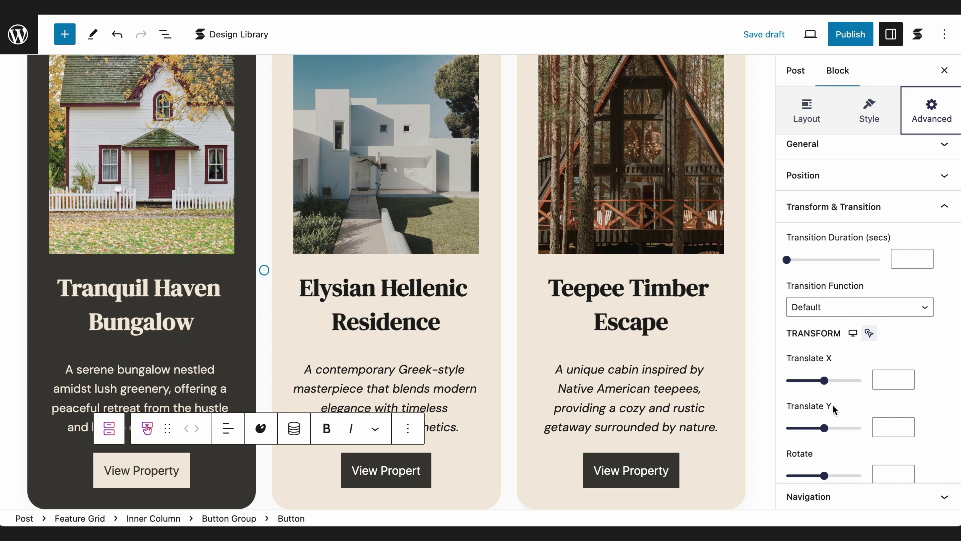
Set the first button's hover Translate Y to -2 and save the post as a draft.
click(882, 425)
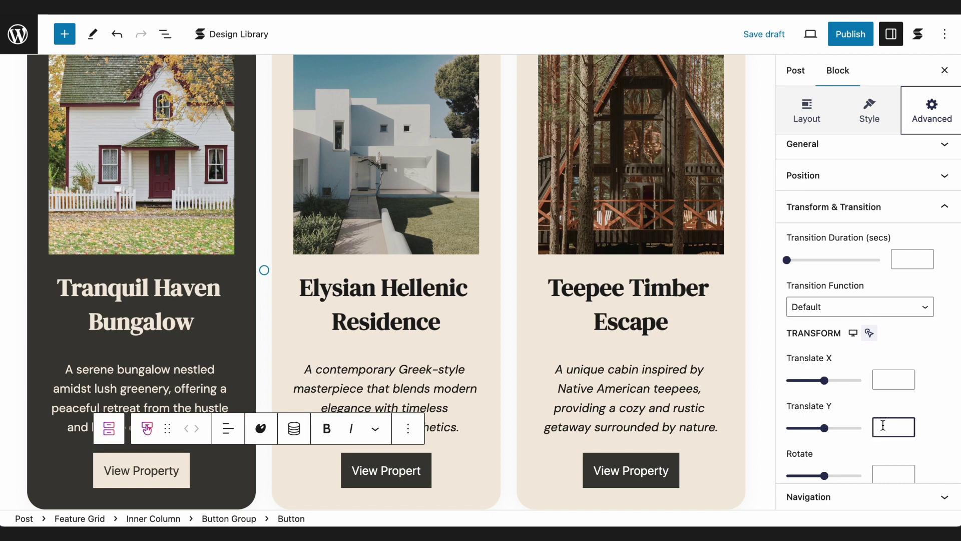
text(-2)
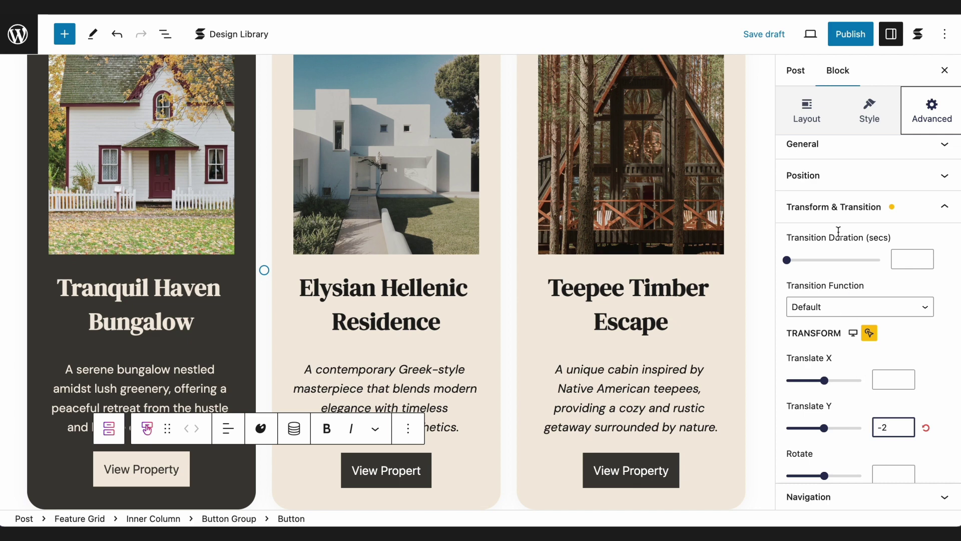
click(778, 39)
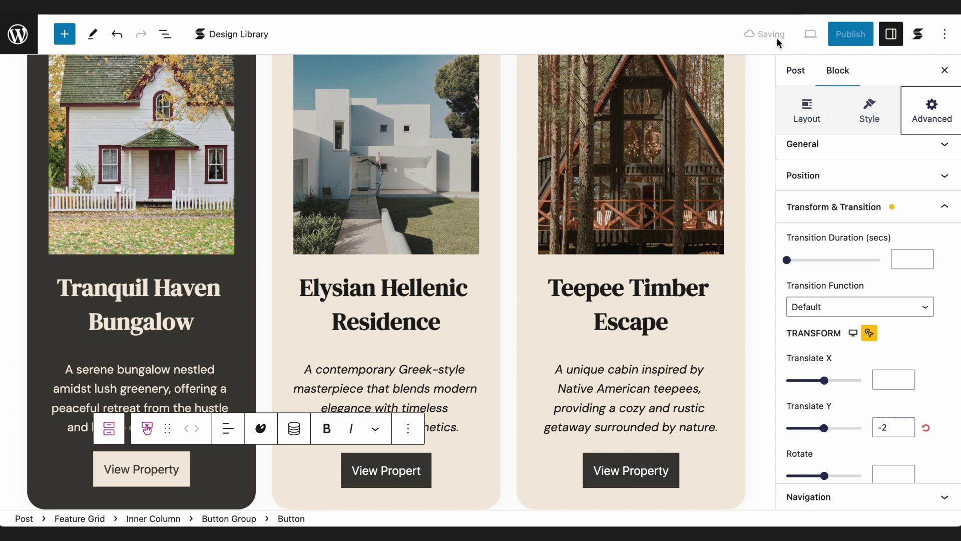
click(812, 39)
Preview the post in a new tab, scroll through the property cards, then close it.
click(796, 157)
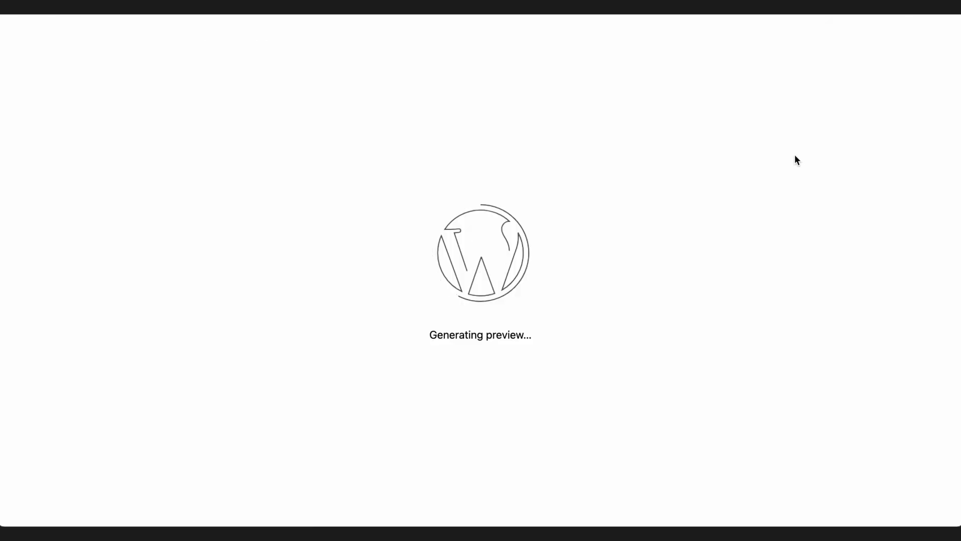
scroll(871, 215, down, 2)
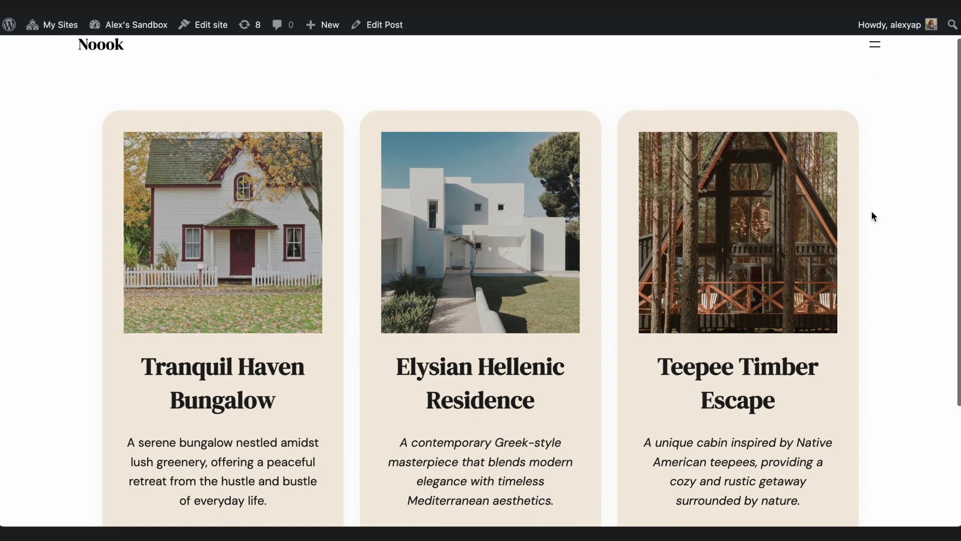
scroll(872, 211, down, 3)
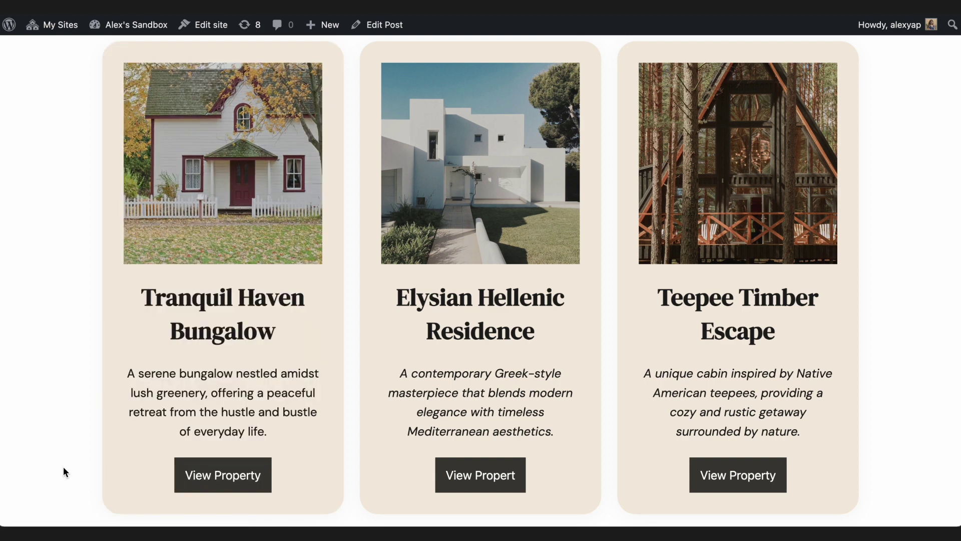
key(ctrl+w)
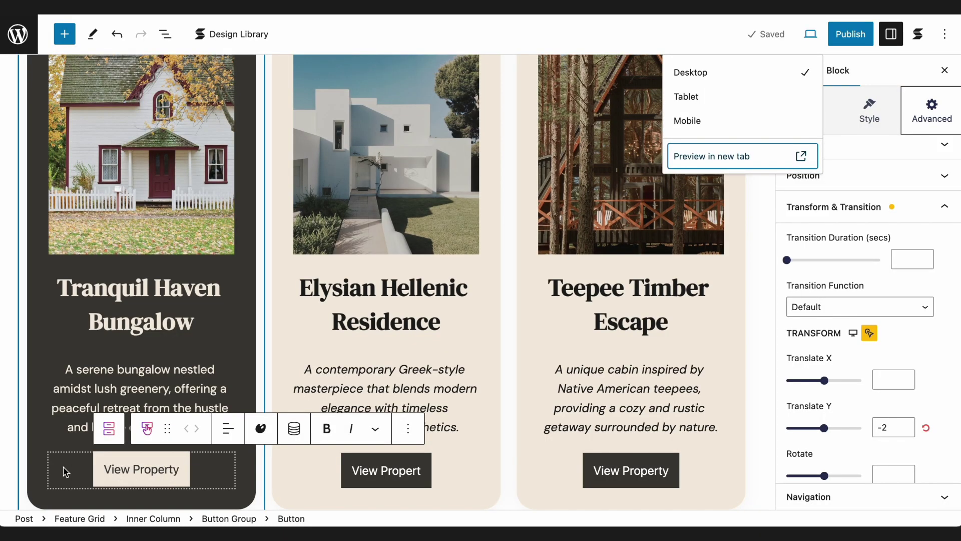
Copy the styles of the first property card's column, including its hover darkening.
click(108, 428)
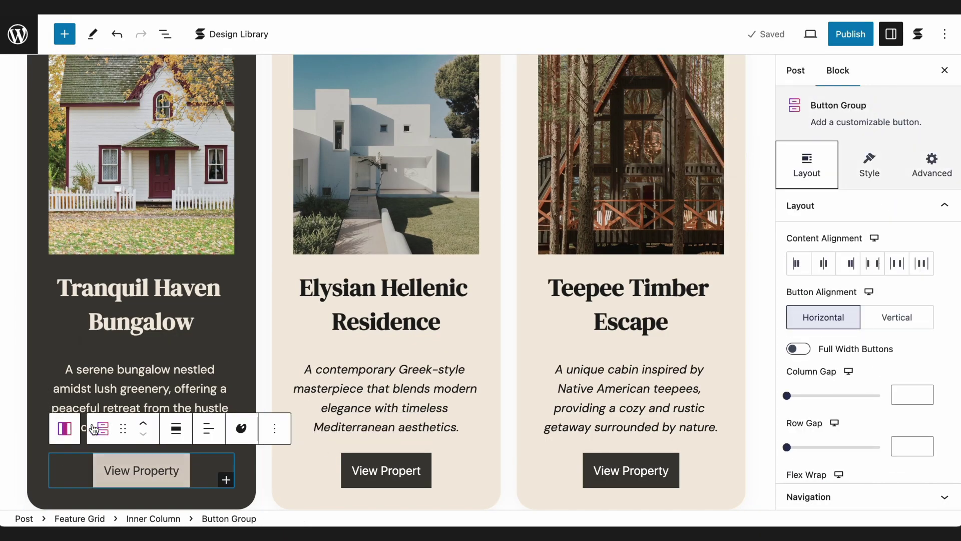
click(65, 428)
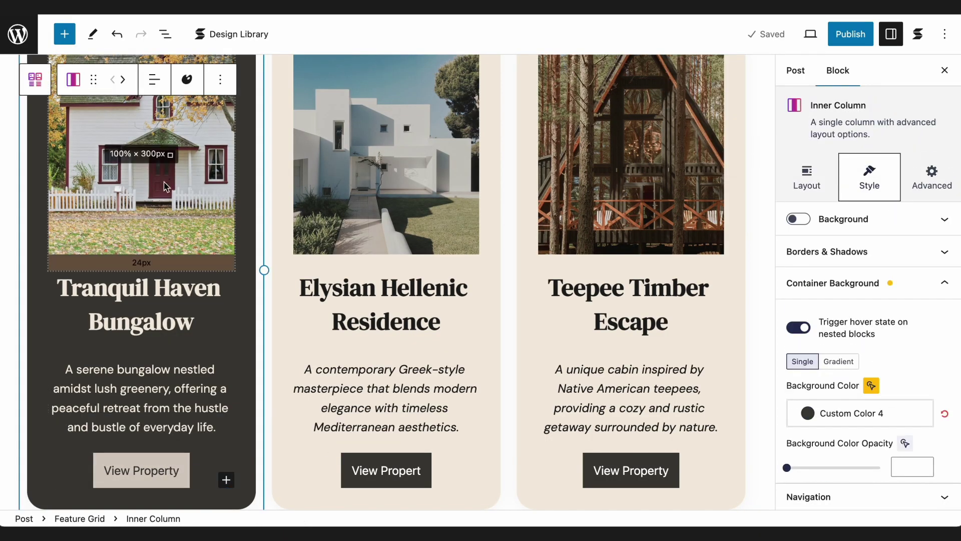
click(183, 83)
click(186, 128)
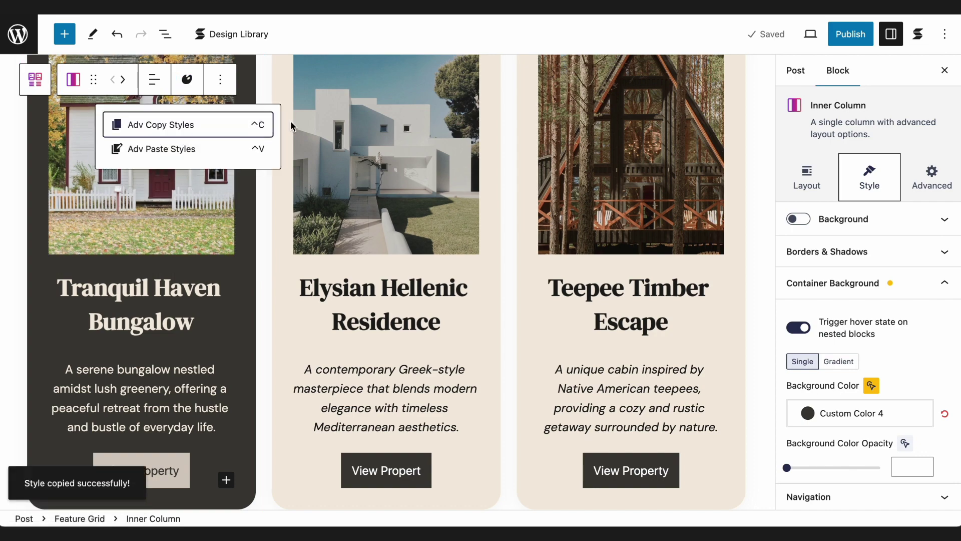
Paste the copied card styles onto the middle and third property card columns.
click(504, 137)
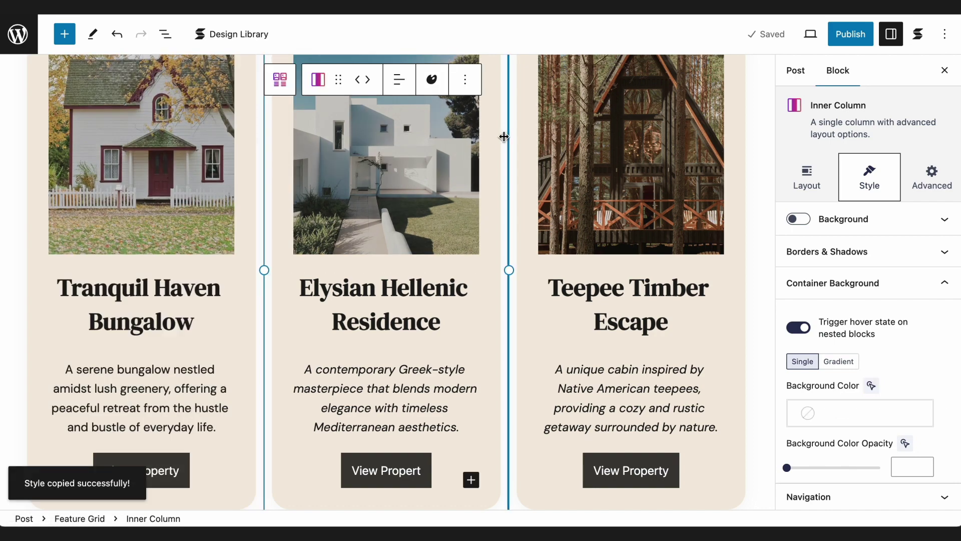
click(431, 92)
click(429, 151)
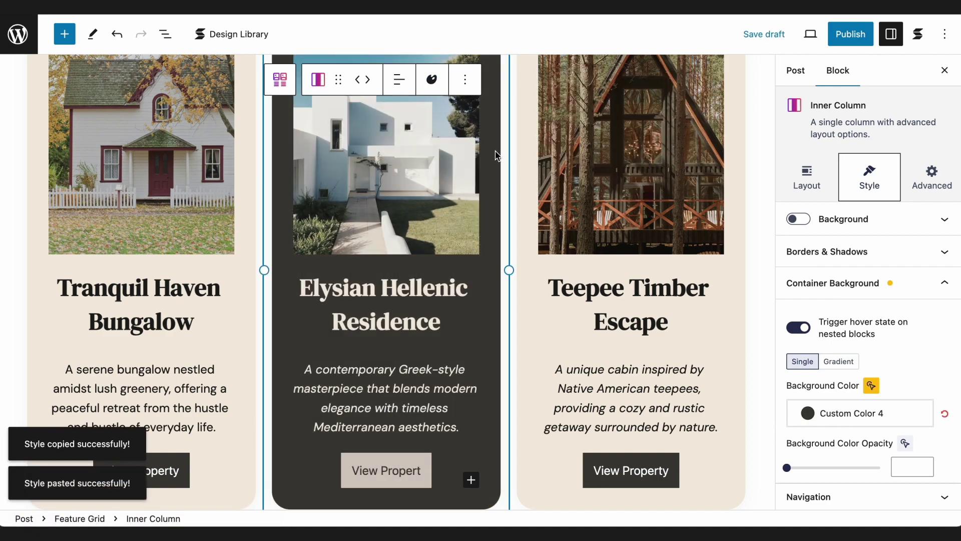
click(519, 152)
click(677, 80)
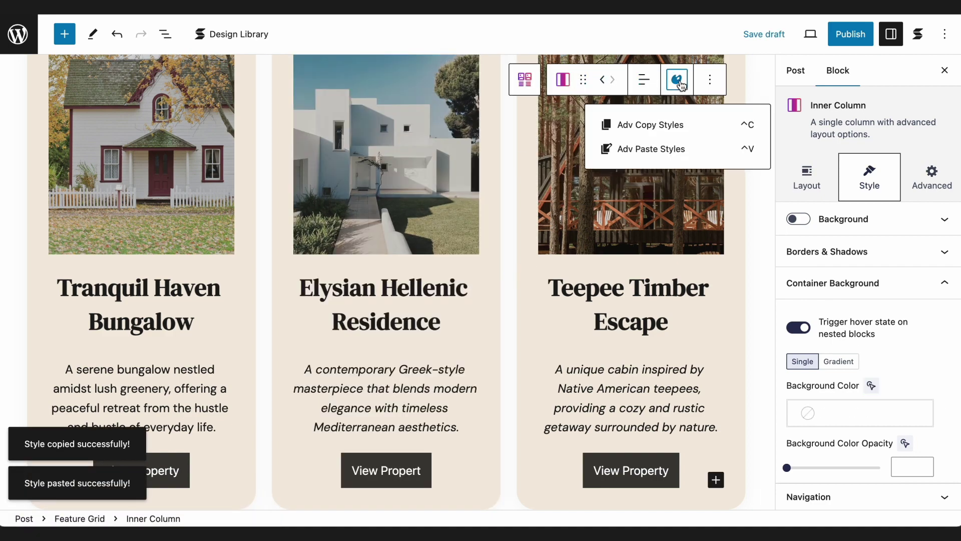
click(666, 149)
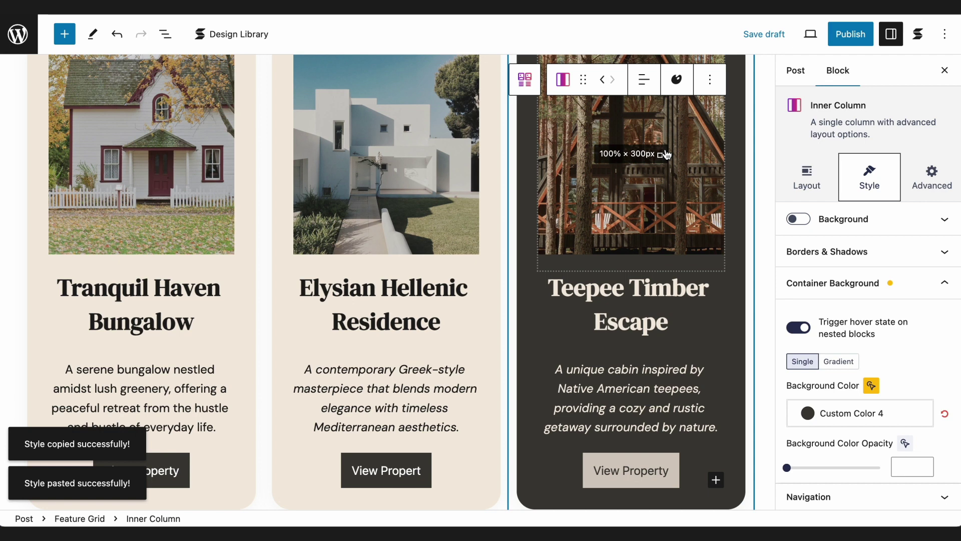
click(525, 80)
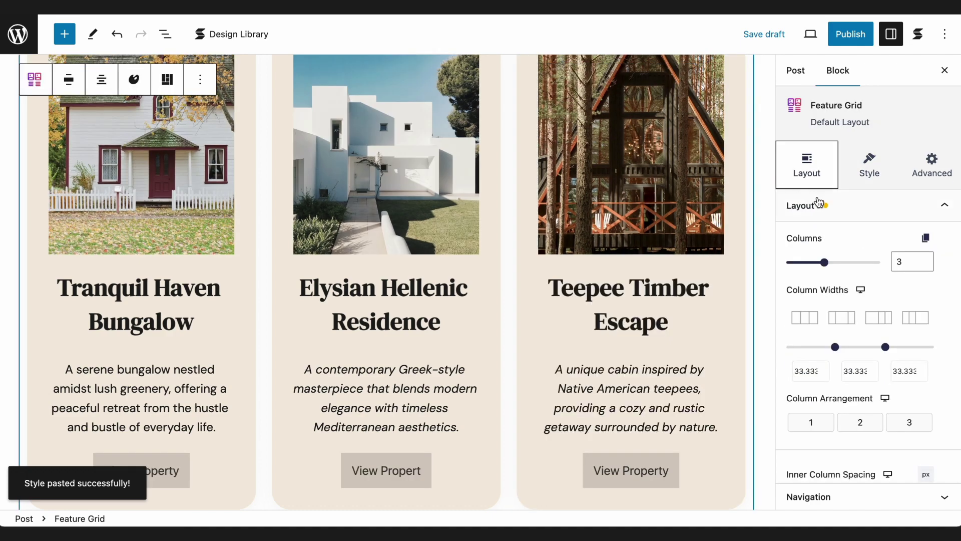
Show the Feature Grid's per-device Row Gap options and the device preview choices.
scroll(829, 208, down, 5)
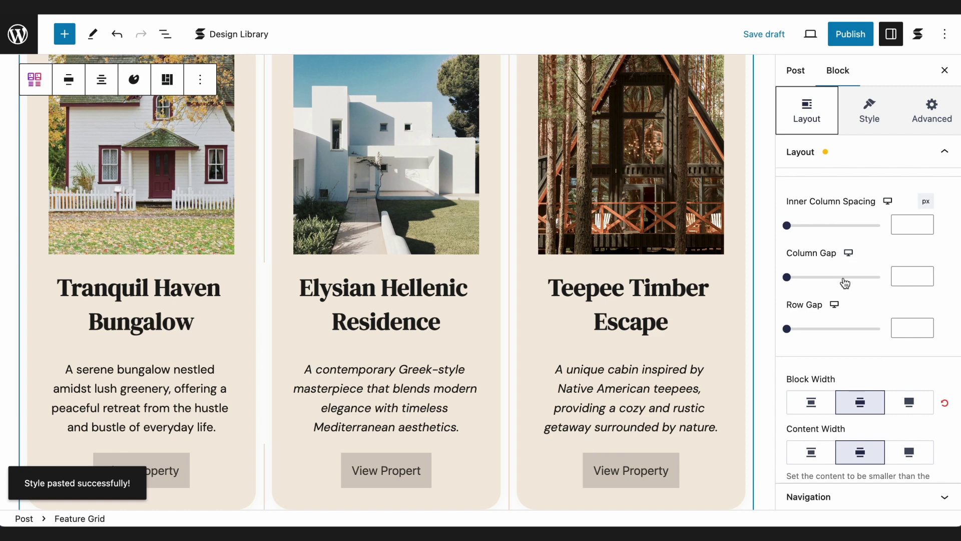
click(835, 305)
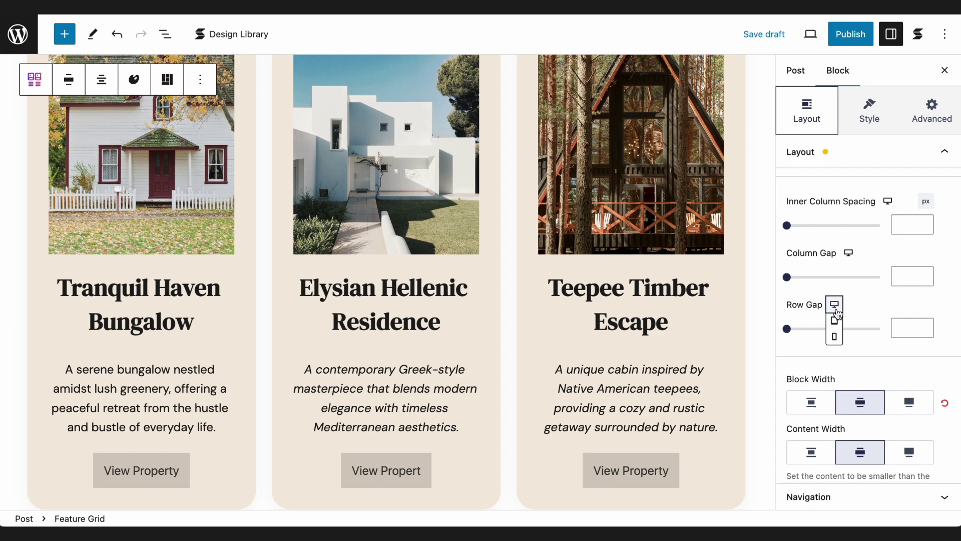
click(810, 36)
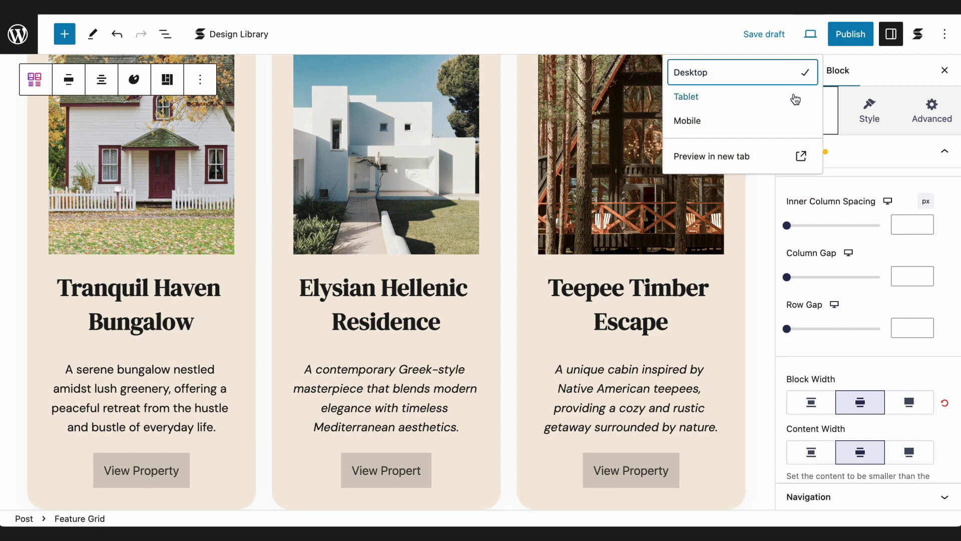
Preview at tablet width and set the Tranquil Haven Bungalow heading's tablet size to 24.
click(784, 108)
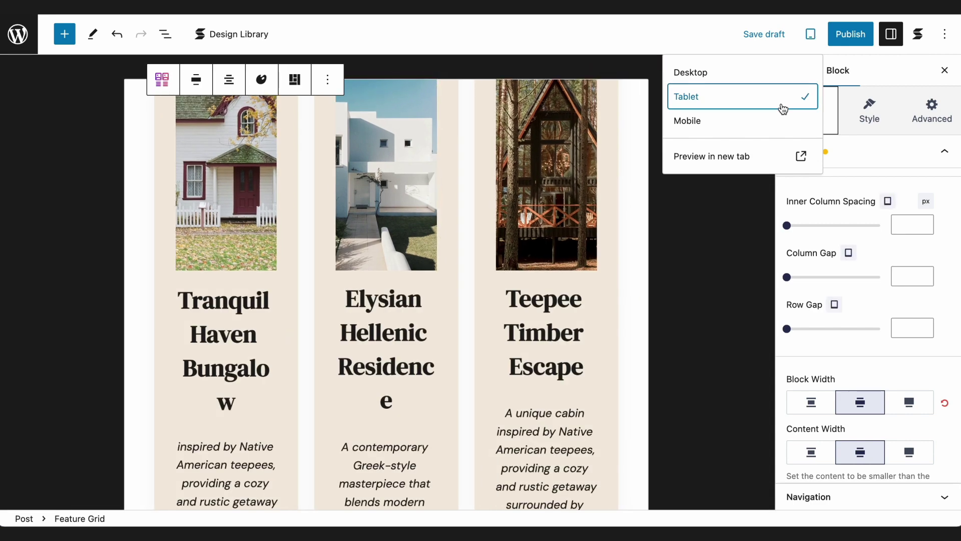
scroll(601, 270, down, 2)
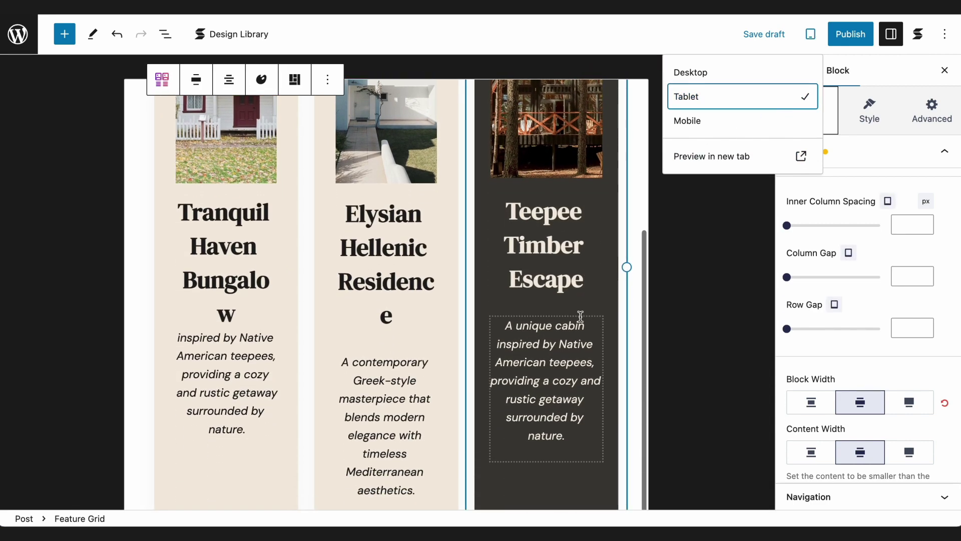
click(261, 304)
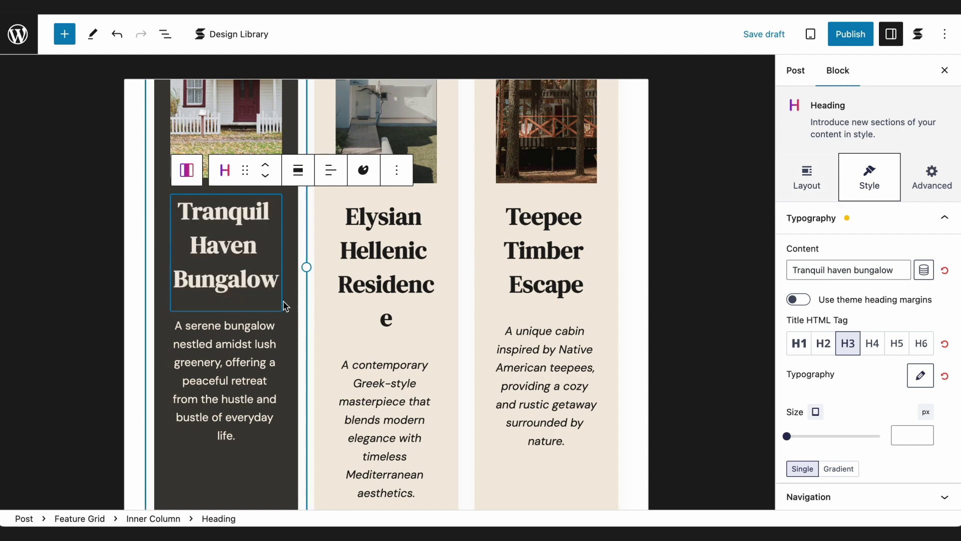
scroll(296, 310, up, 2)
scroll(880, 429, down, 3)
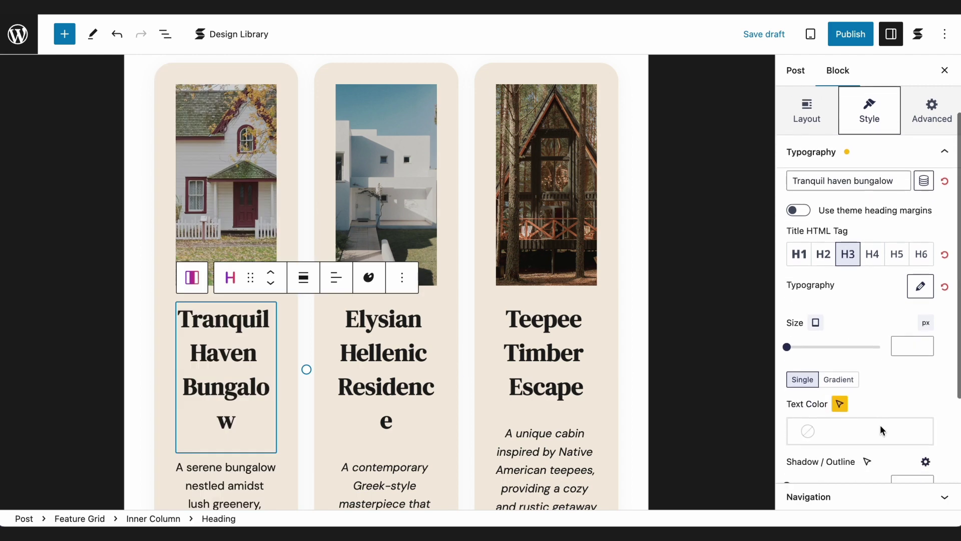
click(903, 285)
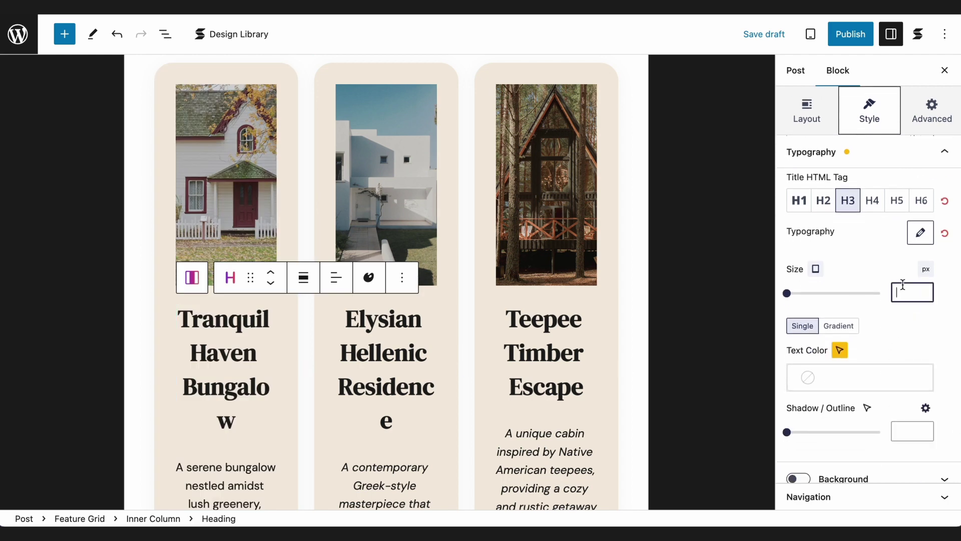
text(24)
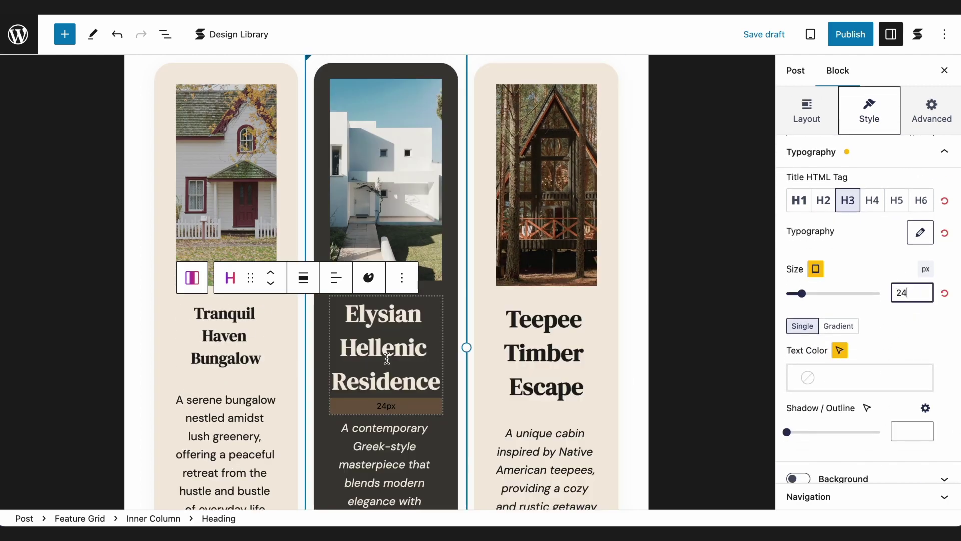
Set the Elysian Hellenic Residence heading's tablet font size to 24 px.
click(382, 353)
scroll(926, 378, down, 1)
click(927, 377)
text(24)
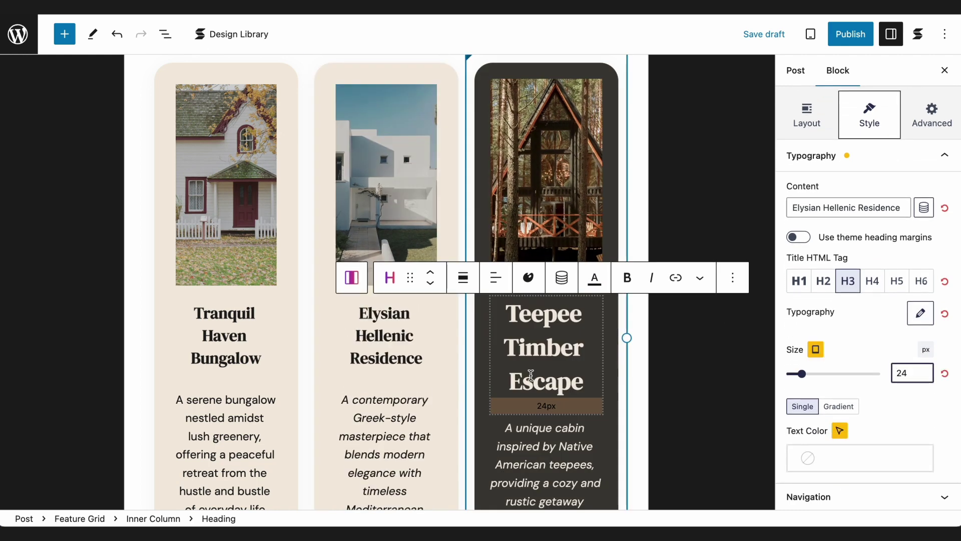
click(528, 378)
Give the Teepee Timber Escape heading 24 px, then preview at mobile width with Feature Grid selected.
text(24)
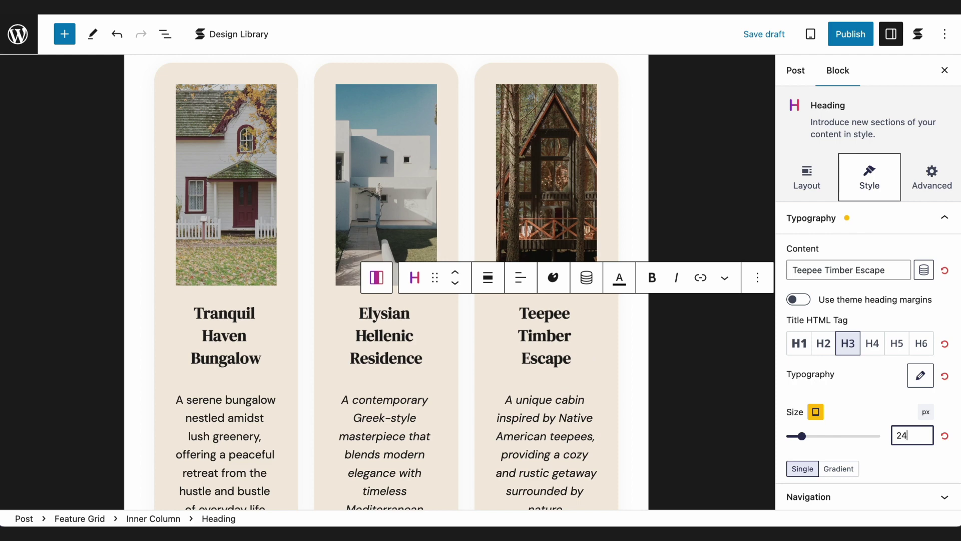
click(810, 34)
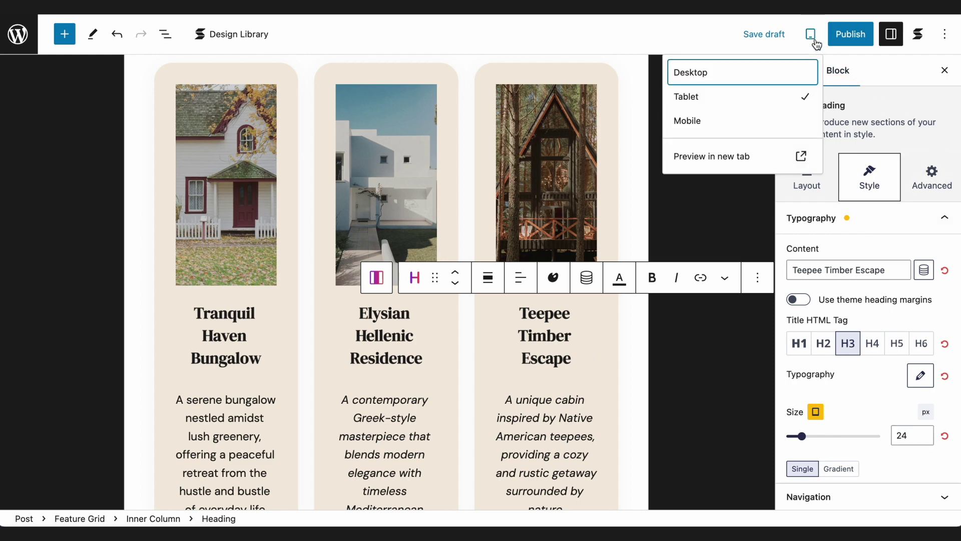
click(779, 115)
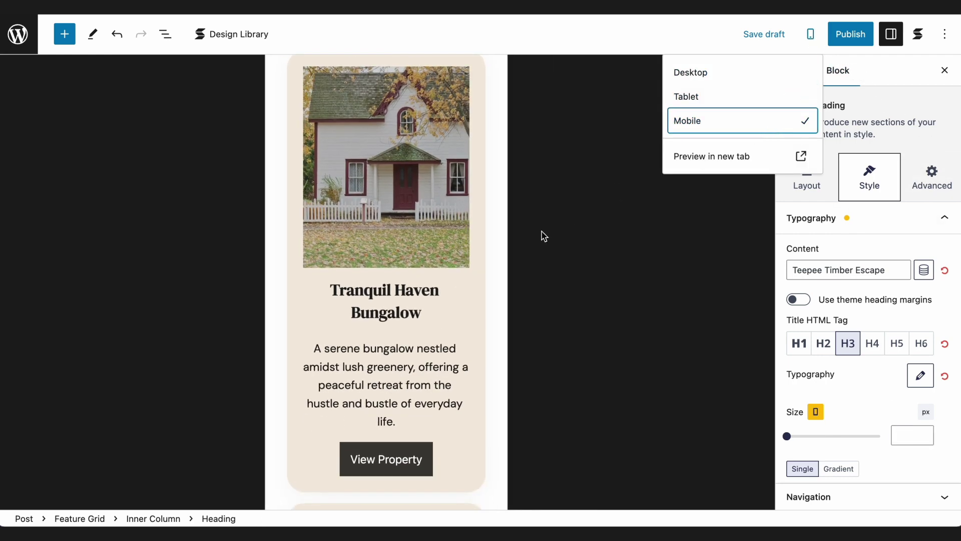
click(804, 175)
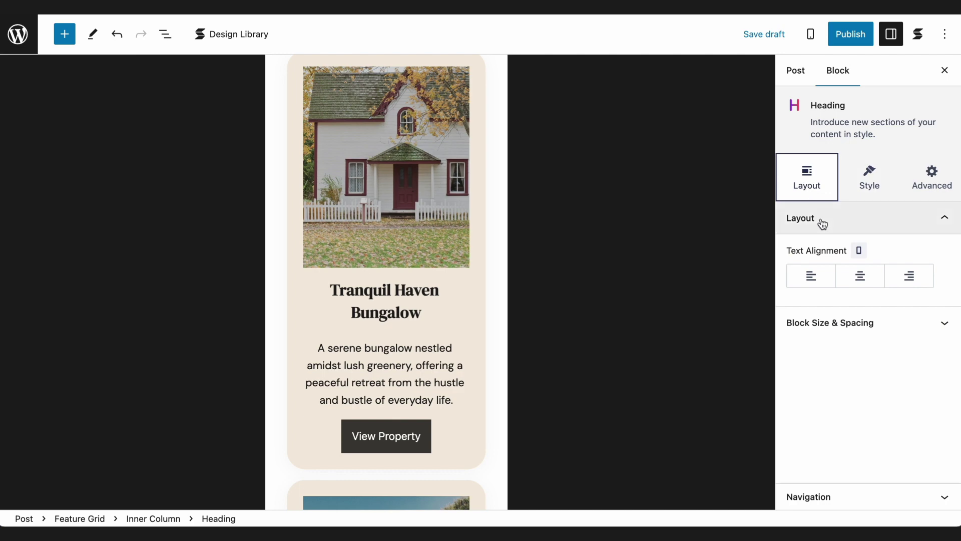
click(291, 294)
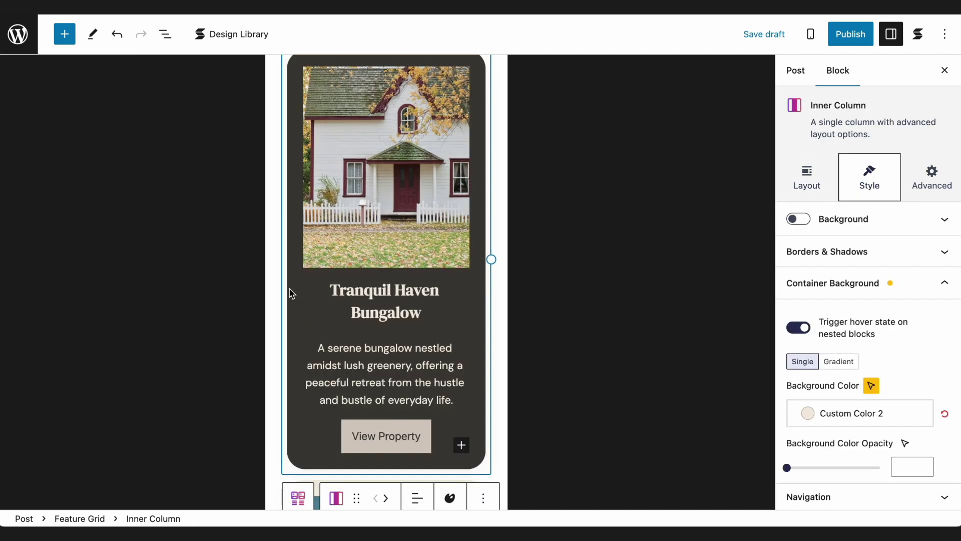
click(298, 497)
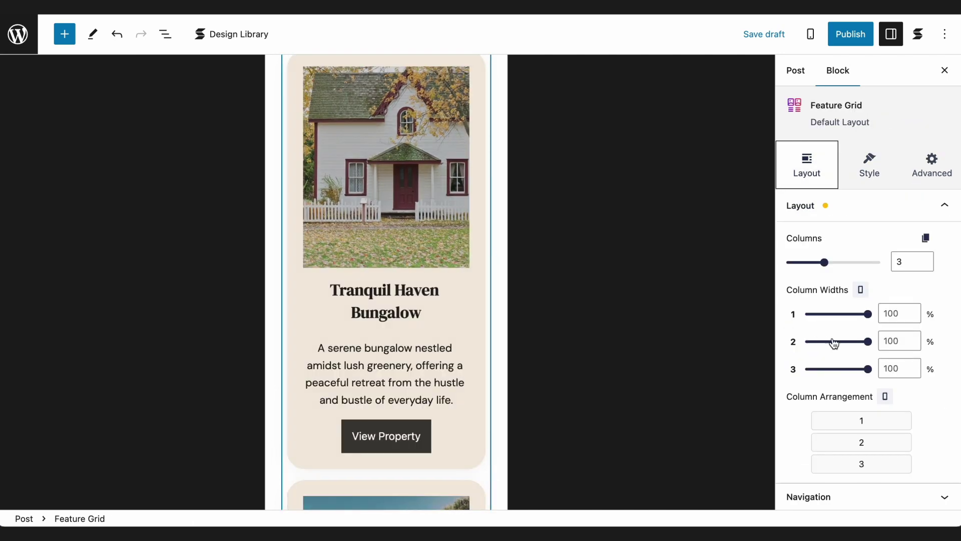